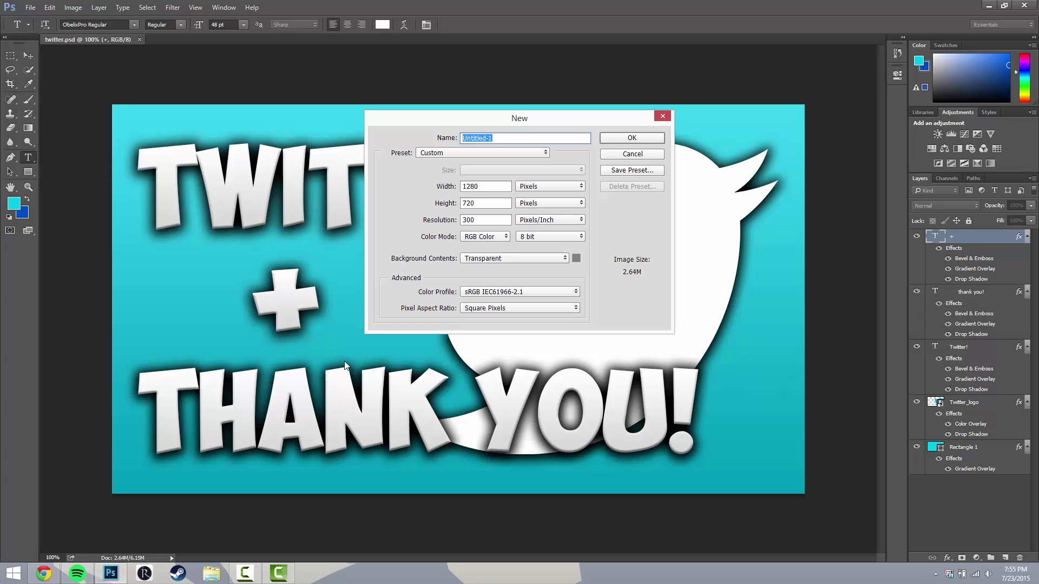
Create a new document named thumbnails at 1280 by 720 pixels, 300 pixels/inch, with a transparent background
click(31, 7)
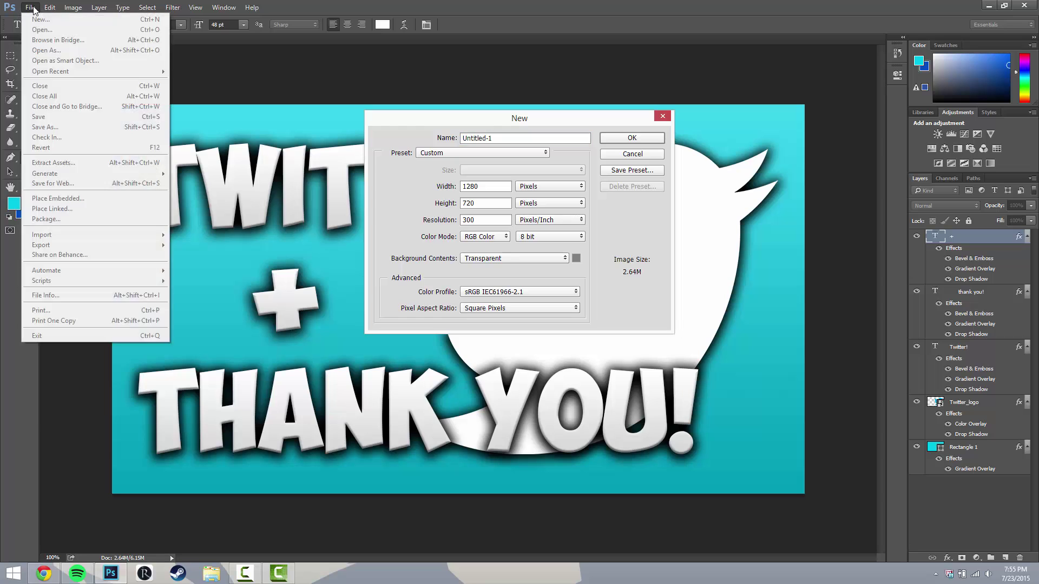
click(32, 8)
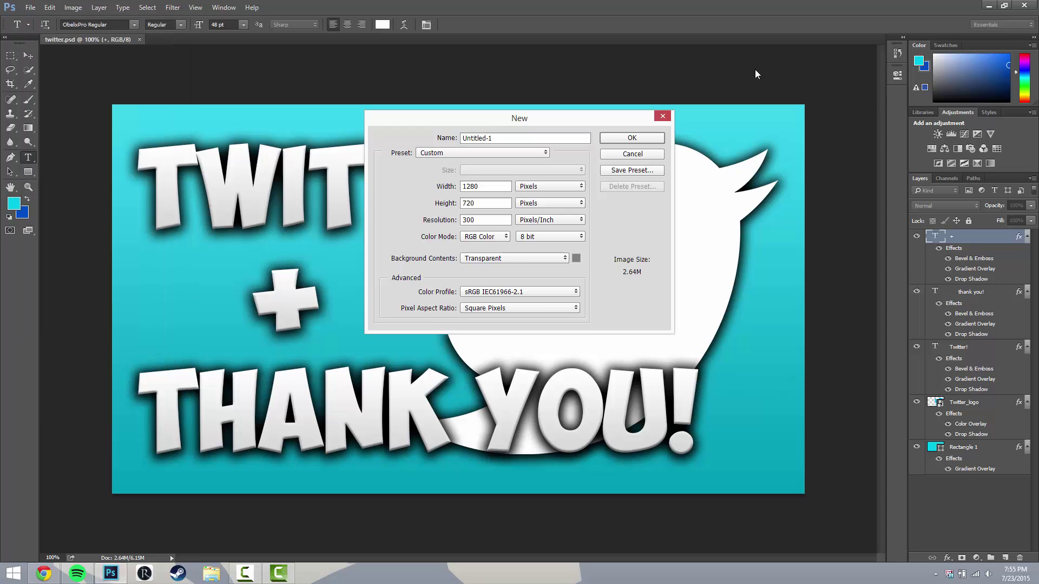
click(544, 141)
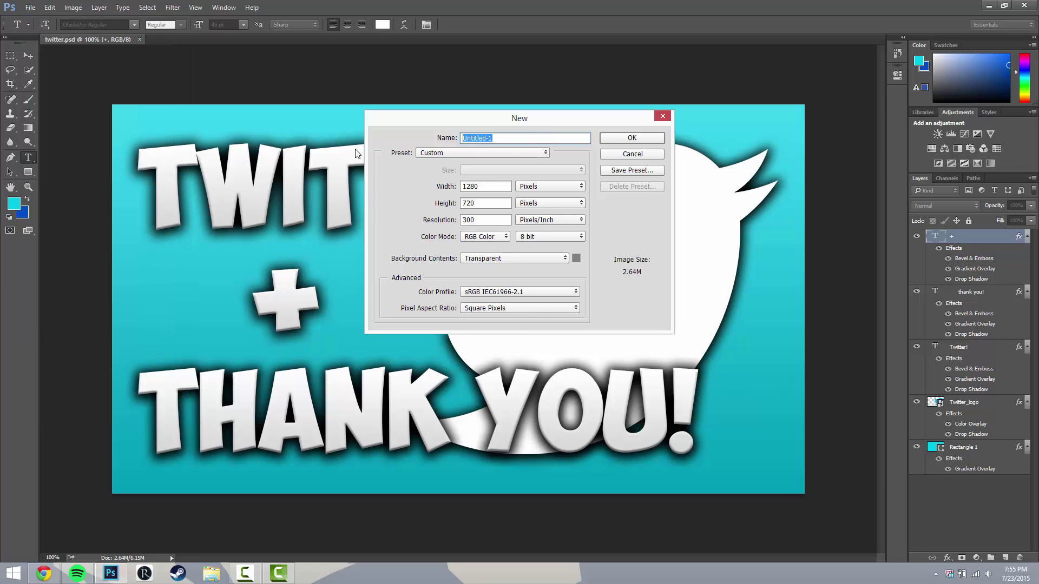
text(thumbnails)
click(484, 220)
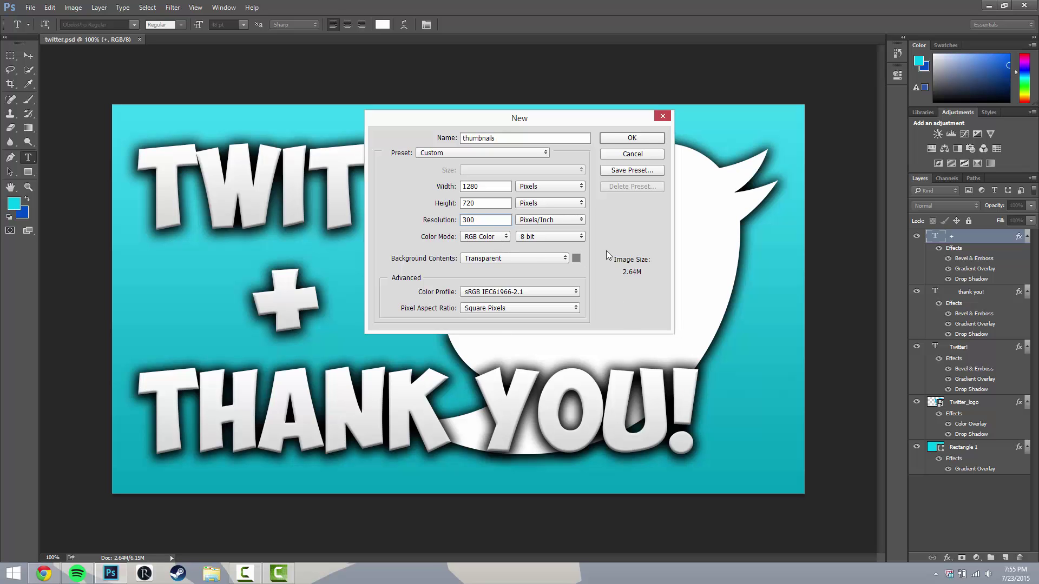
click(640, 138)
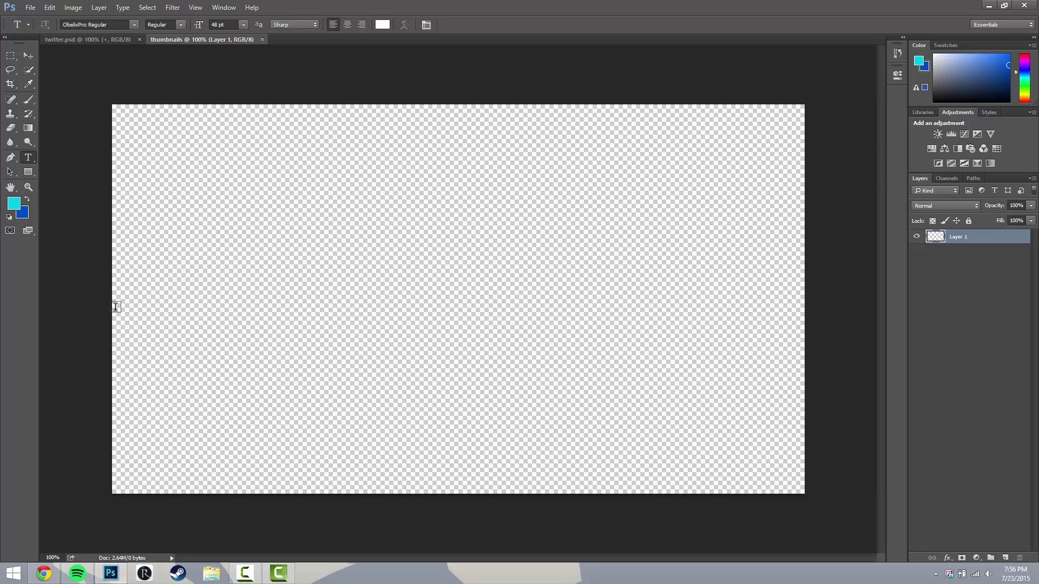
Swap the foreground and background colours and set the foreground colour to a deep, fully saturated red
click(29, 172)
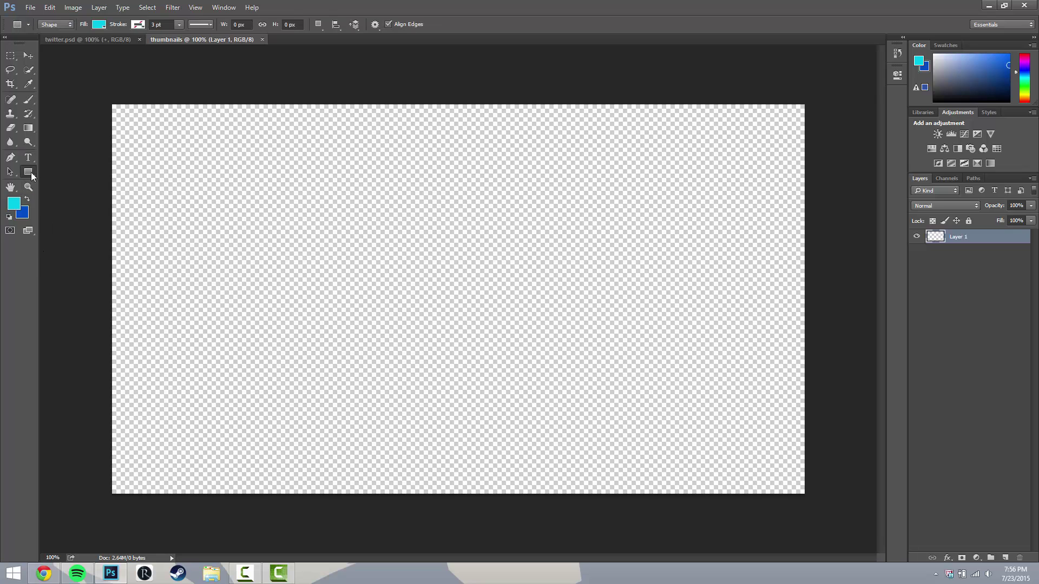
click(26, 203)
click(16, 205)
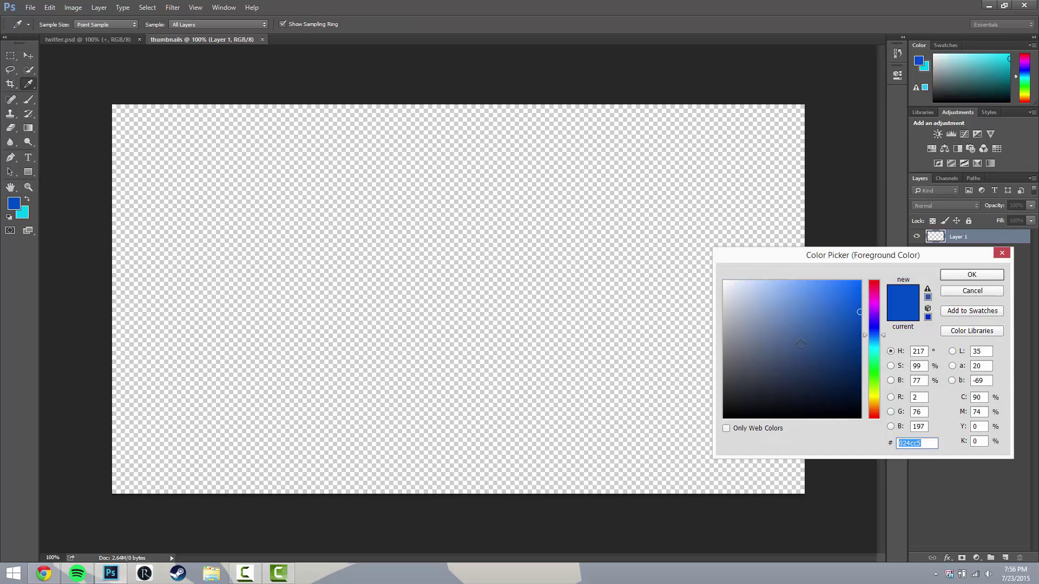
drag(845, 346, 784, 356)
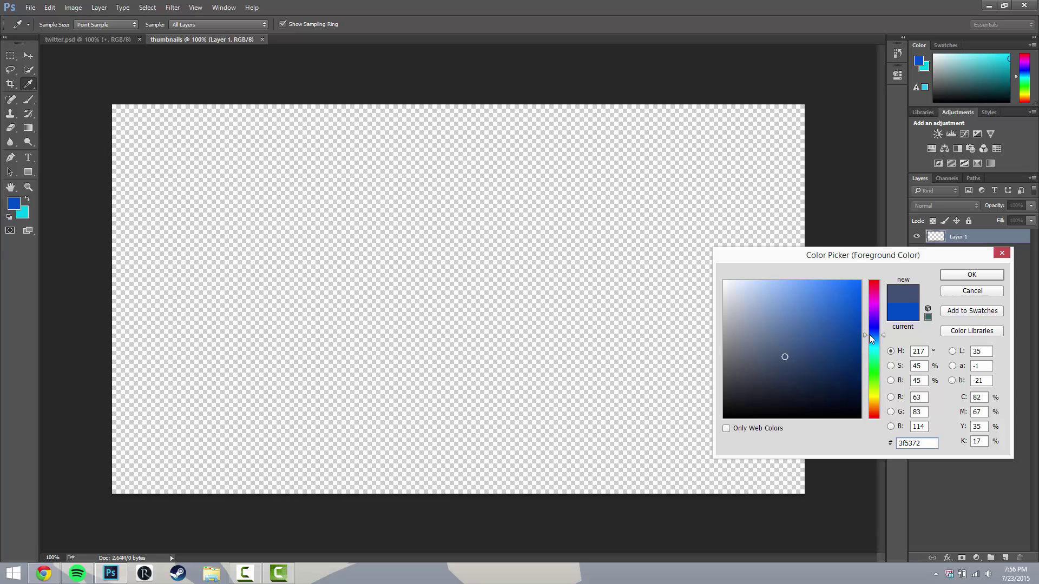
drag(869, 334, 875, 348)
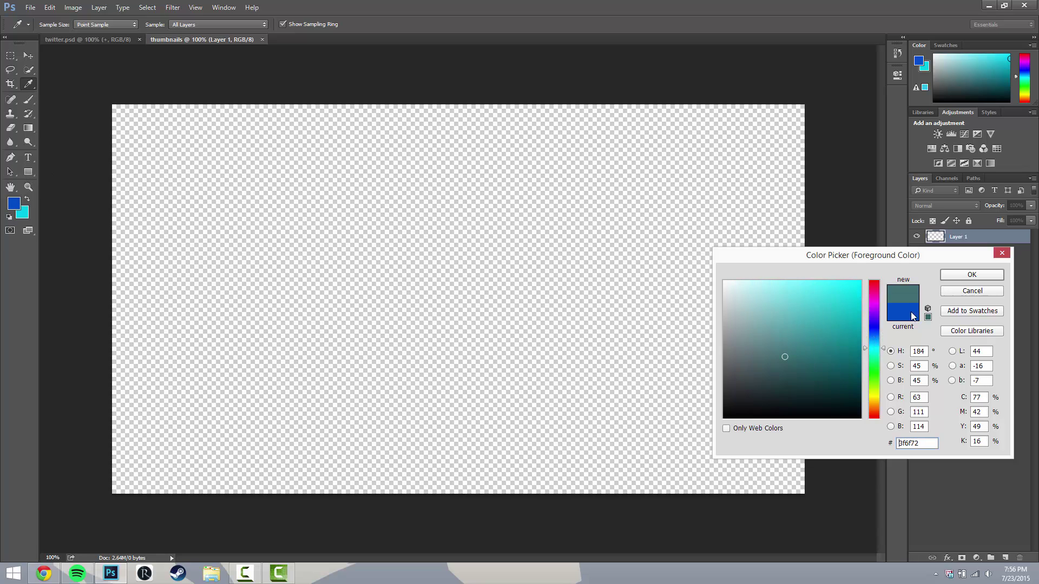
mouse_move(819, 343)
mouse_down()
mouse_move(837, 324)
mouse_move(874, 395)
mouse_move(884, 283)
mouse_up()
drag(837, 326, 879, 299)
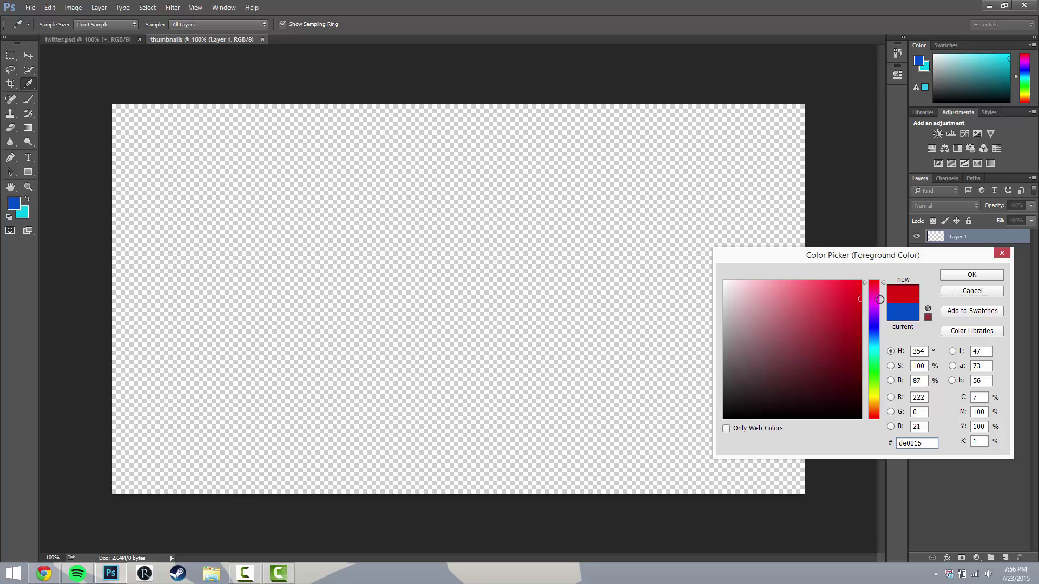
click(972, 274)
Draw a red rectangle about 1361 by 787 px that covers the whole canvas
key(u)
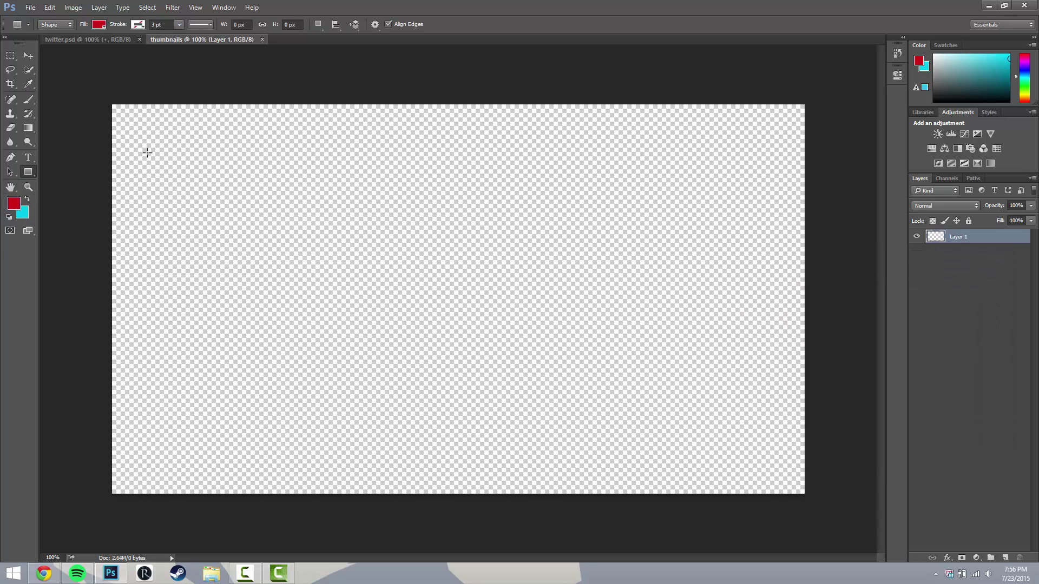
drag(96, 93, 832, 519)
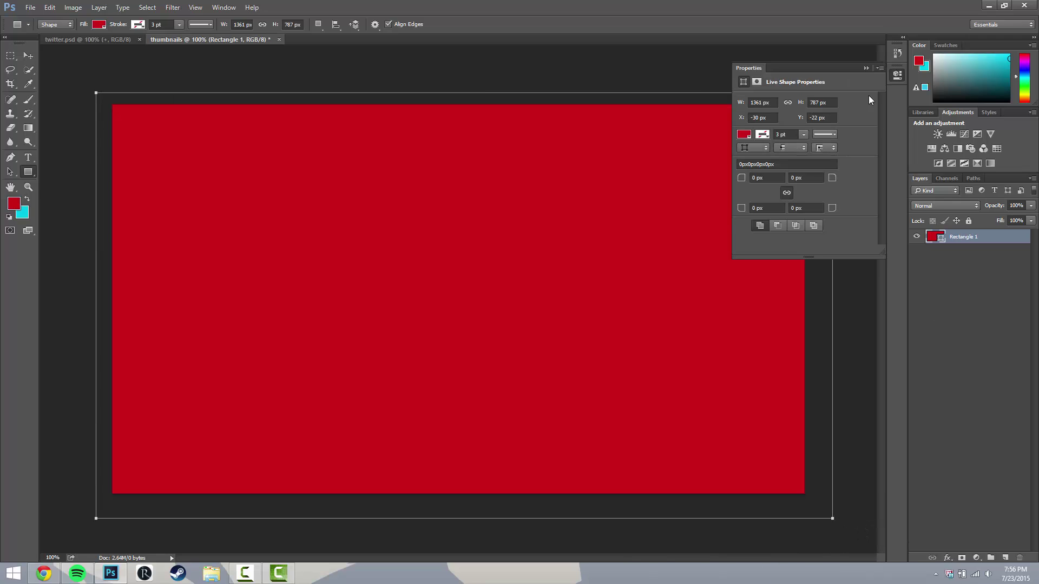
click(840, 329)
click(494, 223)
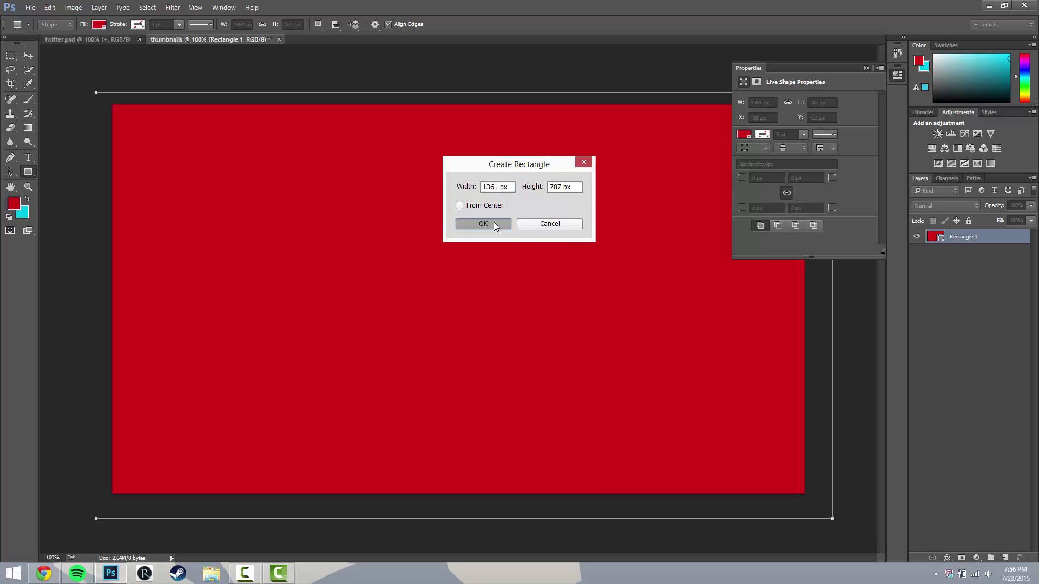
click(864, 68)
click(973, 364)
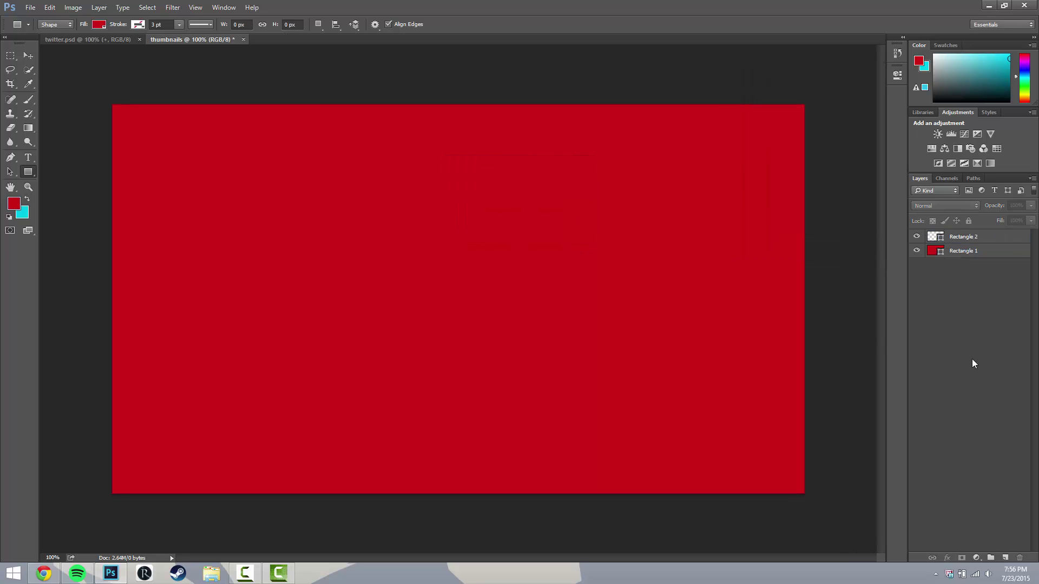
click(968, 238)
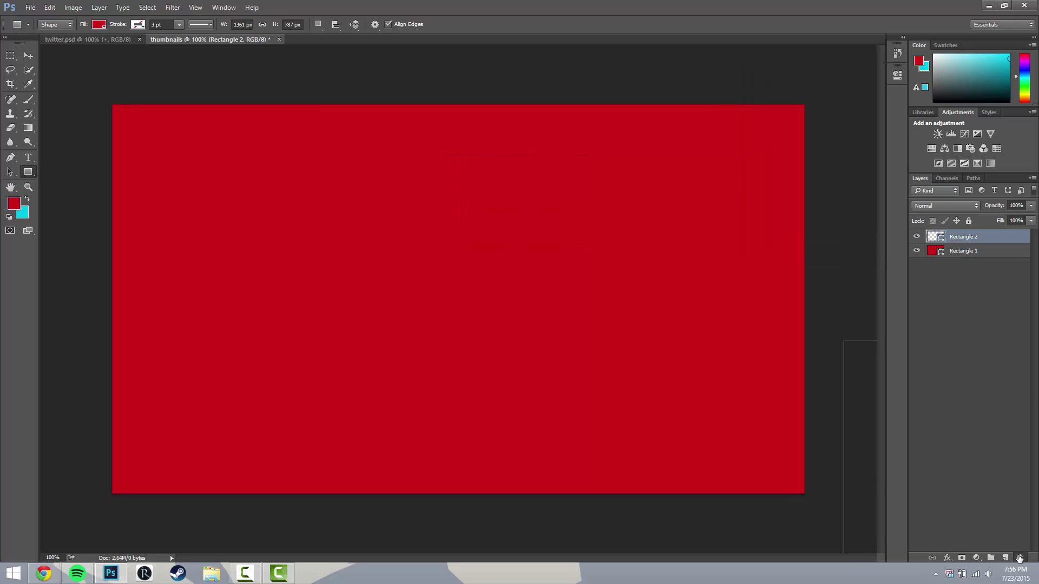
key(Delete)
click(509, 214)
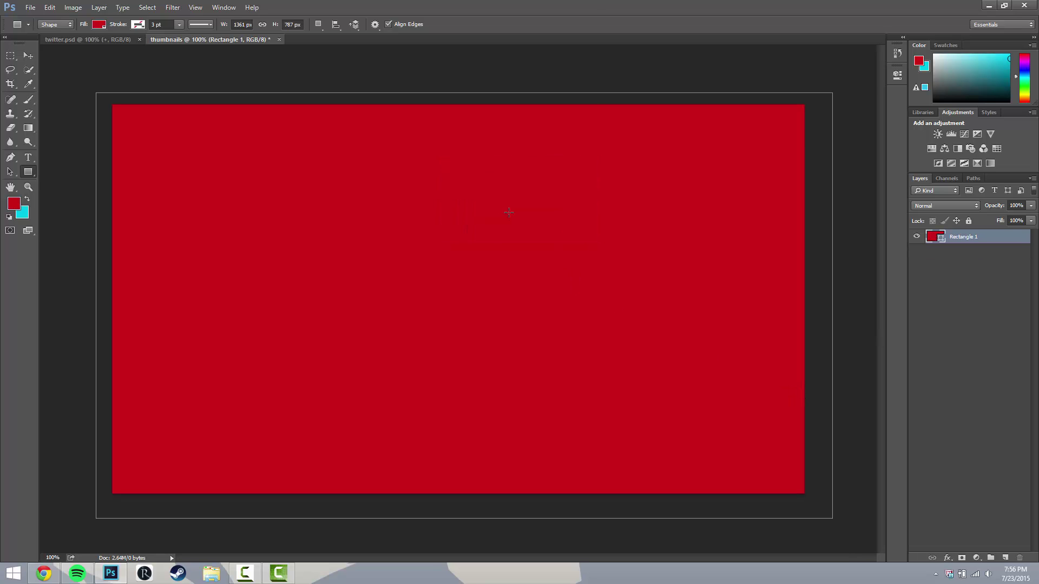
Add a new empty layer above the red rectangle and activate the Type tool
click(960, 316)
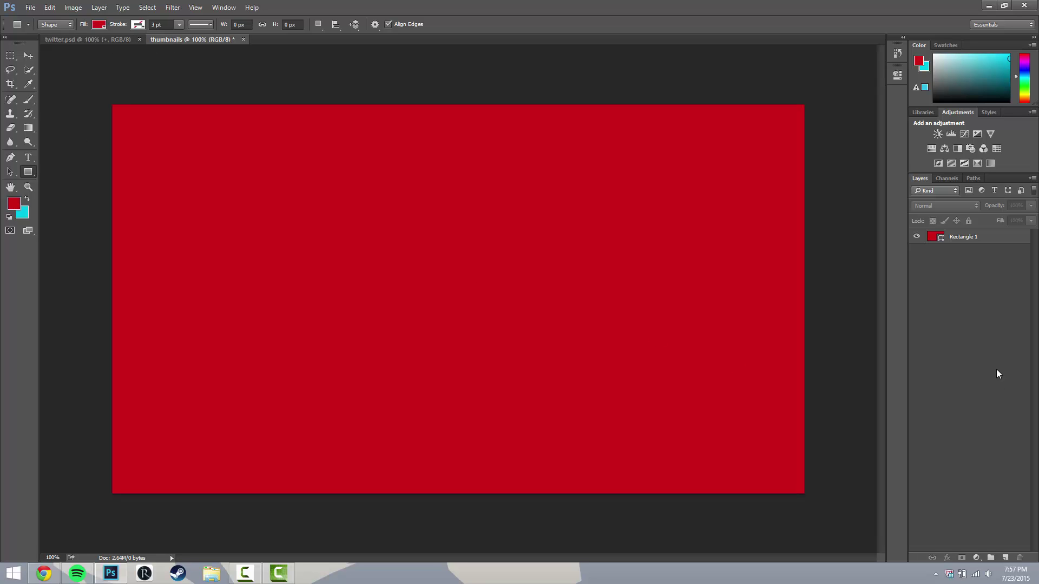
click(1003, 557)
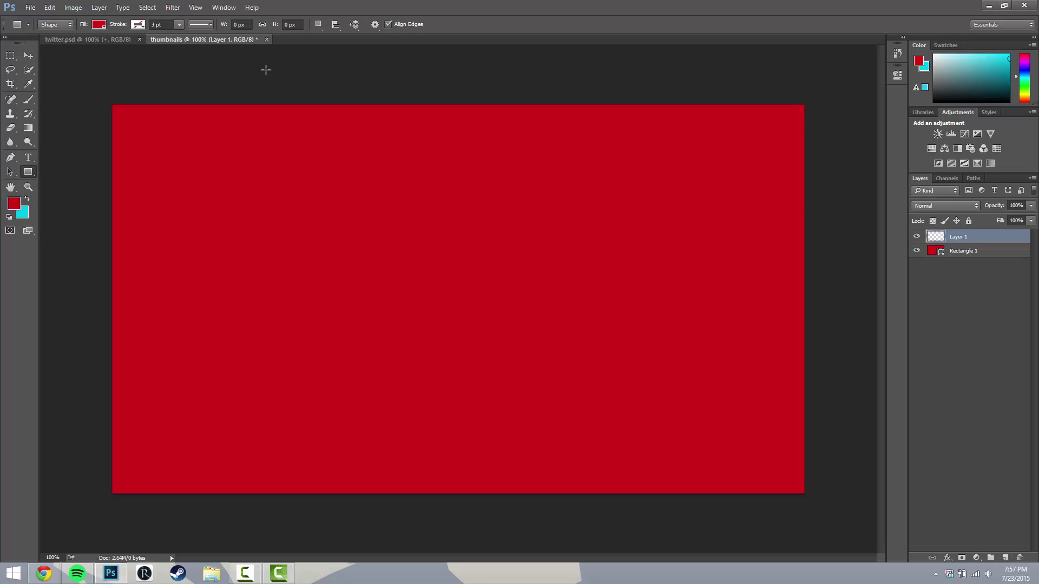
click(28, 158)
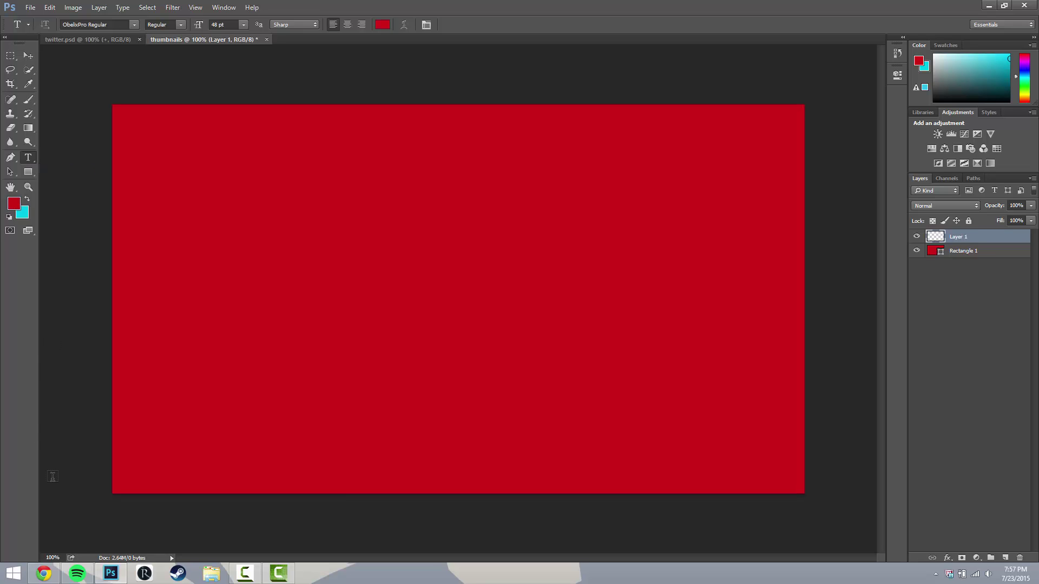
Switch to Chrome and try to load dafont.com in a new tab
click(44, 573)
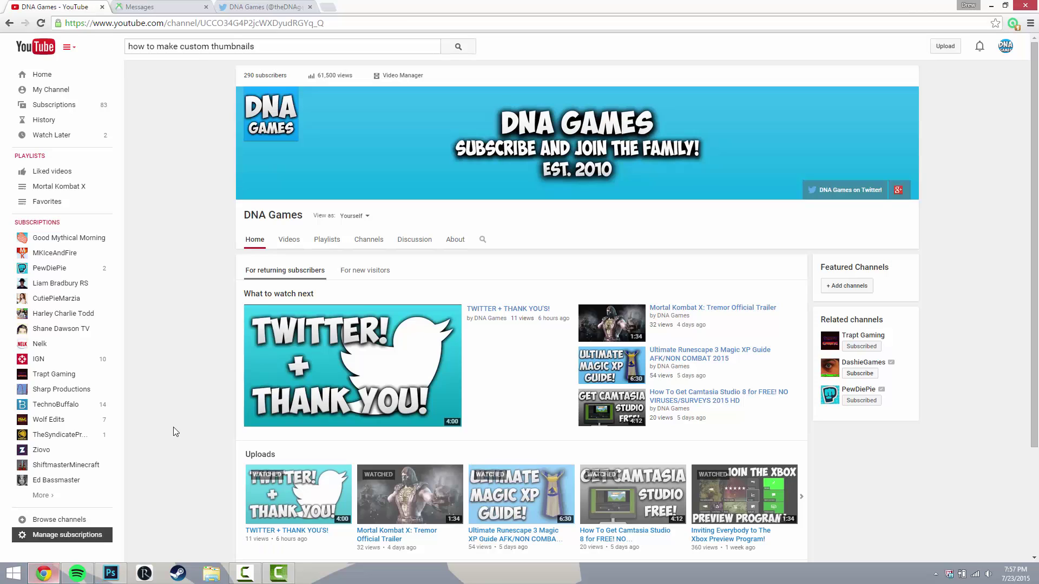
click(328, 7)
text(dafont)
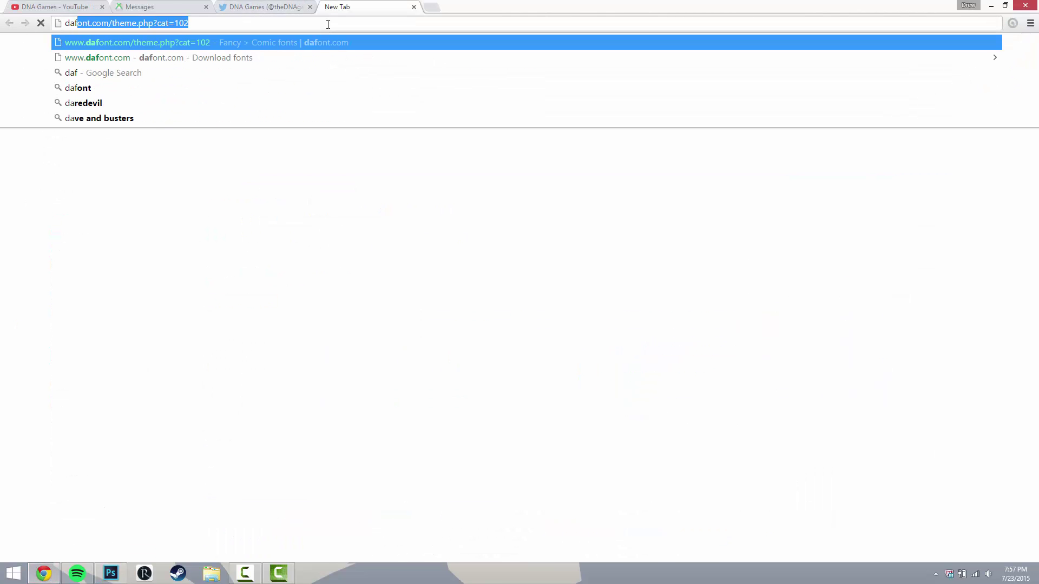
text(.com)
key(Return)
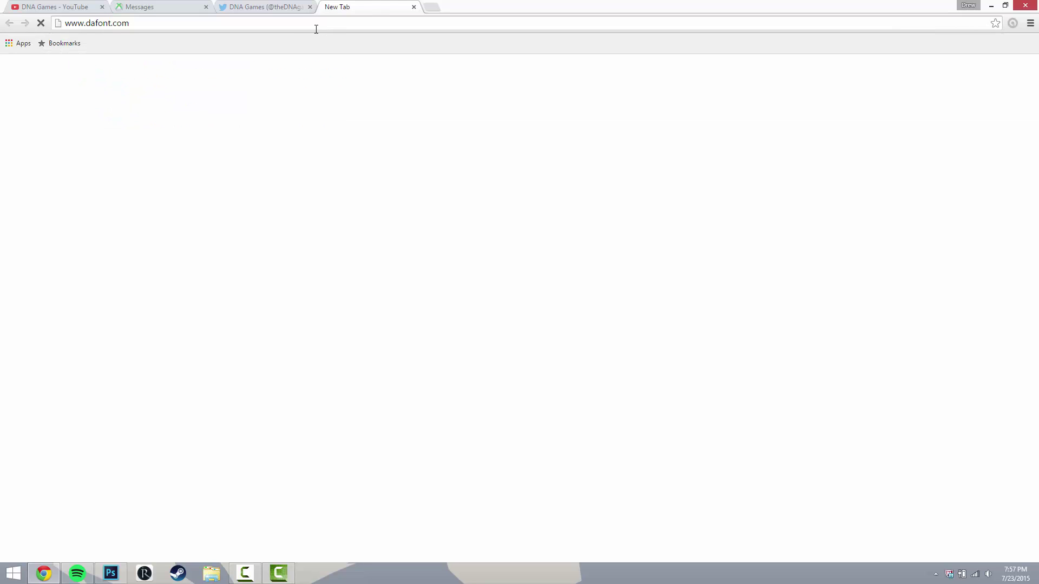
click(292, 24)
key(Return)
Search Google for "da font" and open the dafont.com home page from the results
click(292, 26)
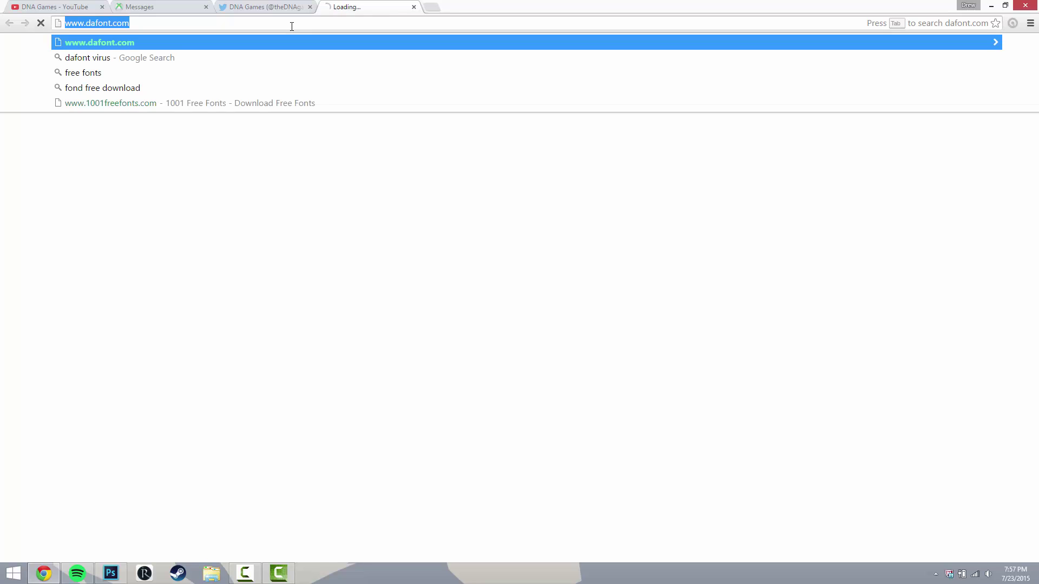
text(da font)
key(Return)
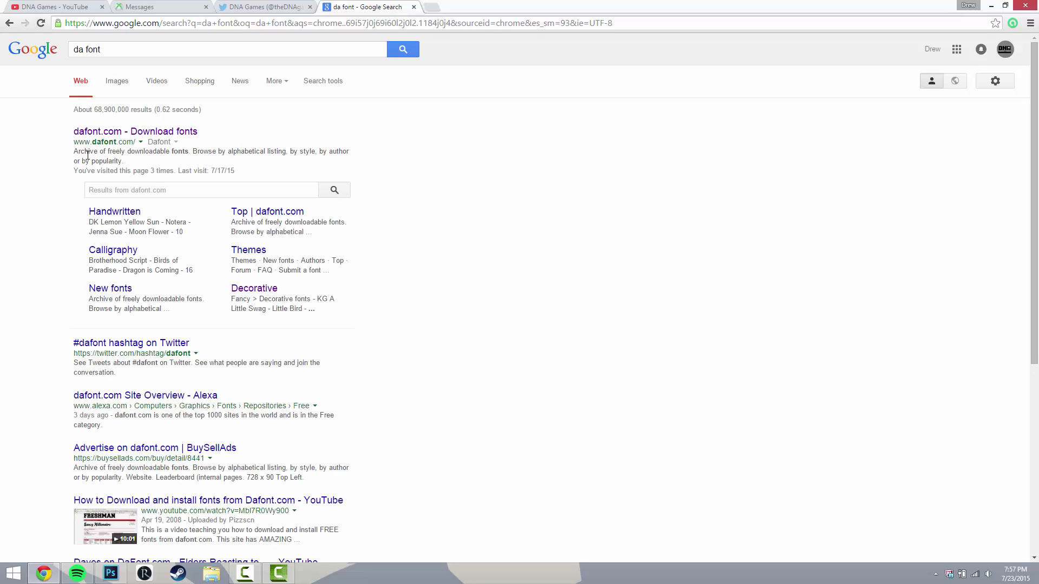
click(137, 137)
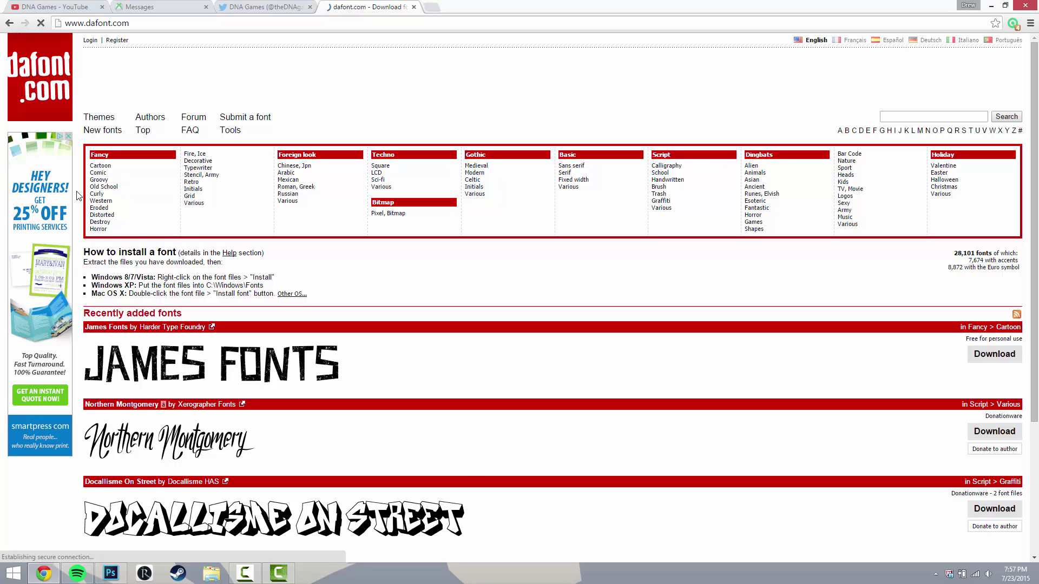
Open the Comic category under Fancy fonts and browse through the listed fonts
click(98, 173)
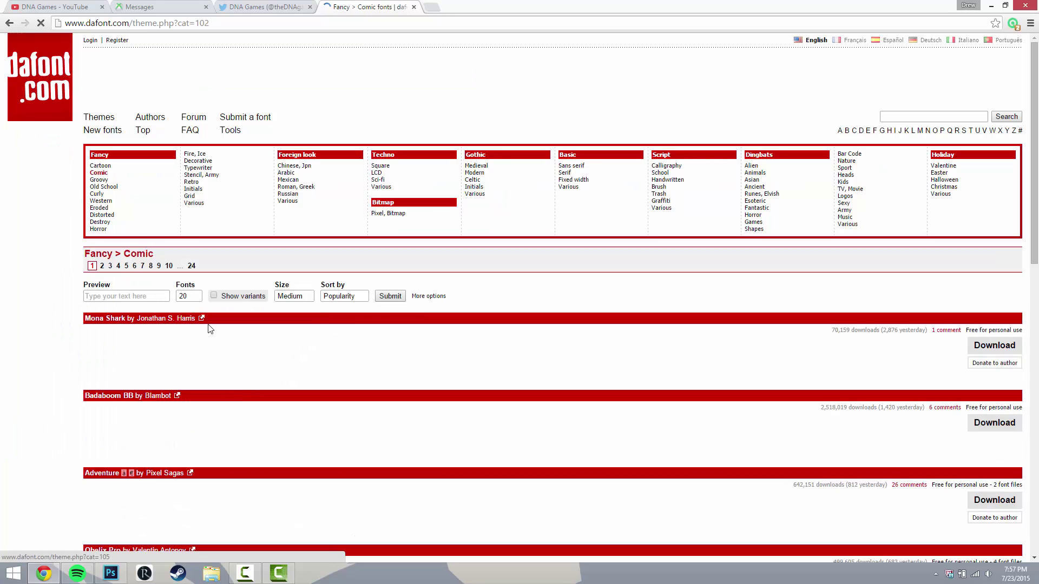
scroll(213, 352, down, 4)
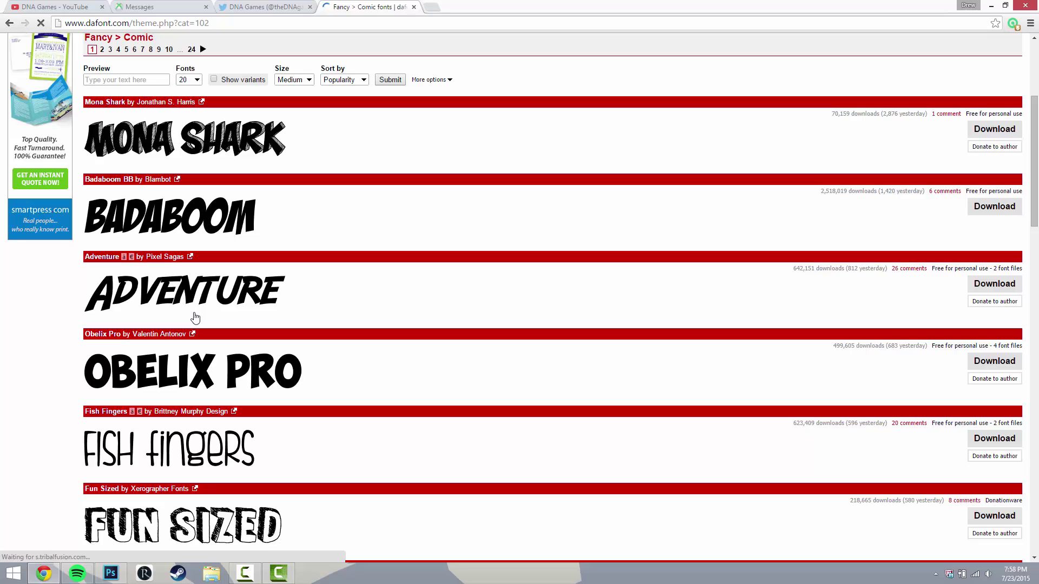
scroll(195, 319, down, 9)
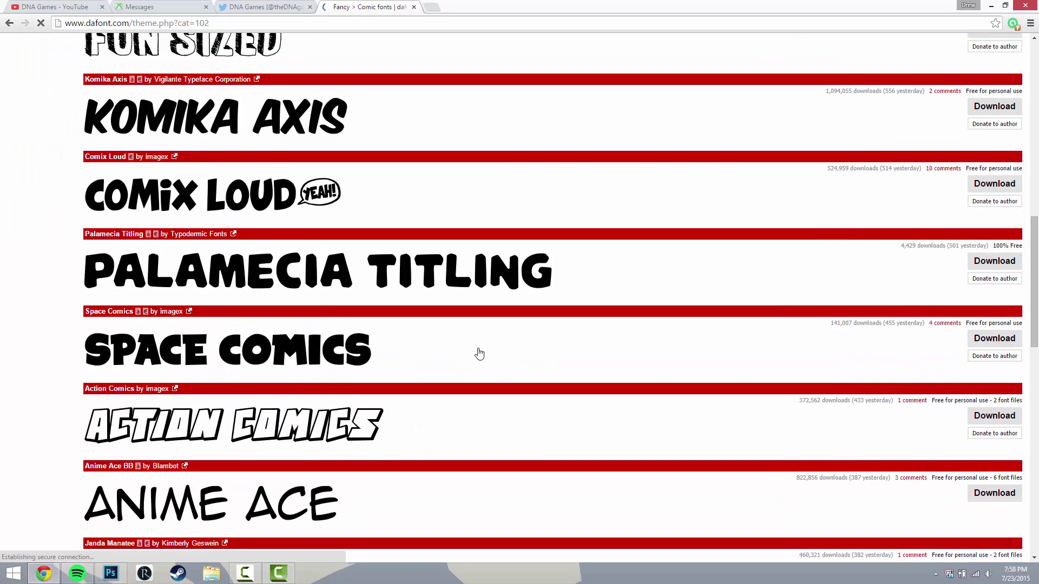
scroll(487, 346, up, 9)
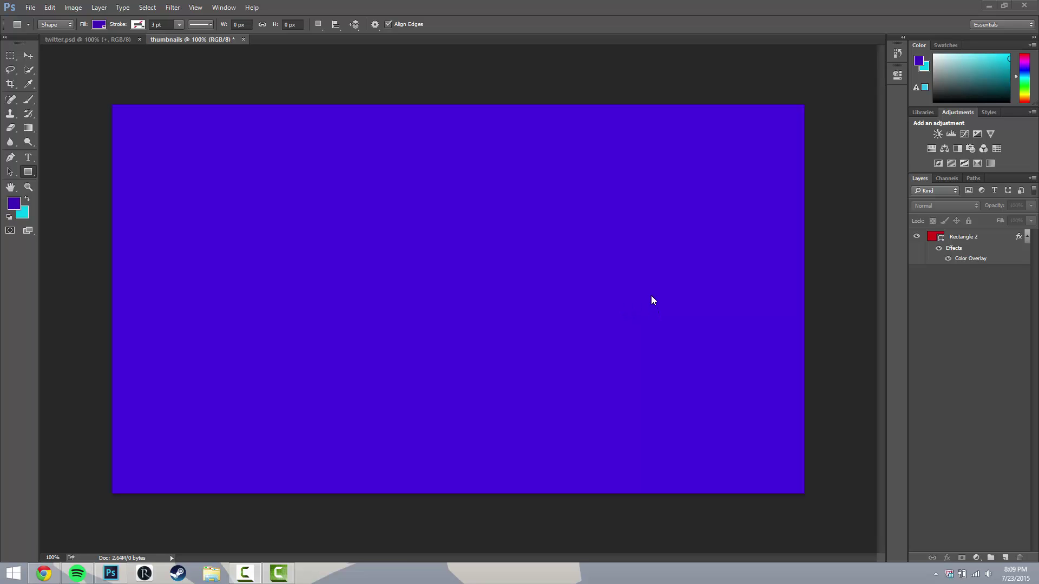
Add a new layer above the background rectangle and enter the text PHOTOSHOP near the canvas's upper edge
click(1004, 558)
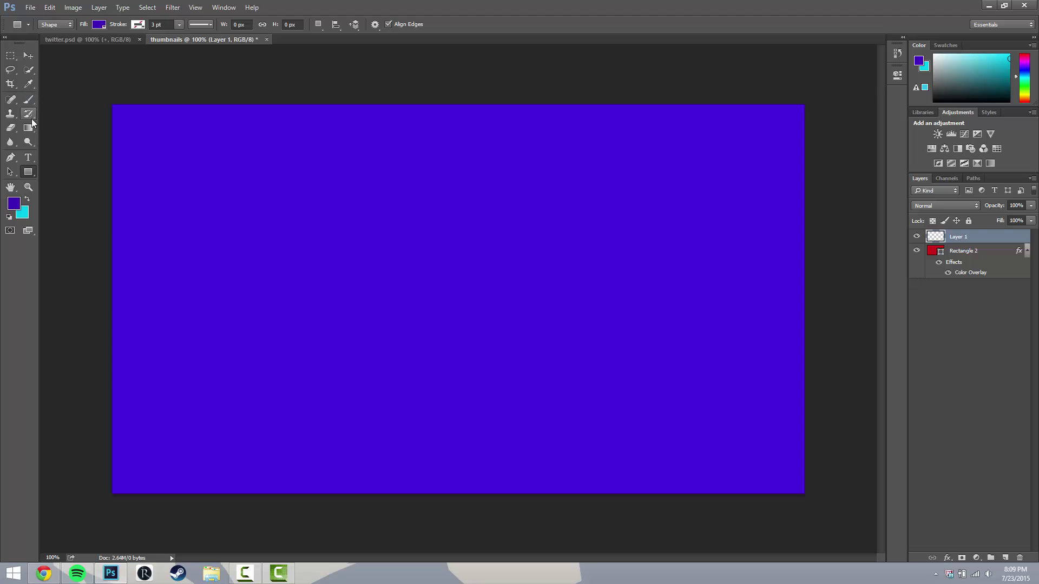
click(28, 157)
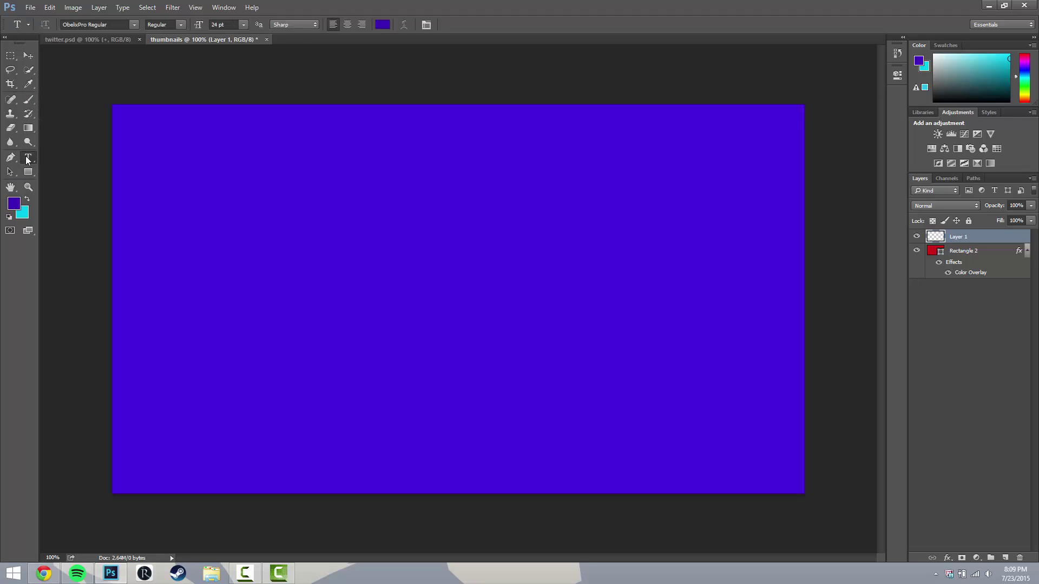
click(186, 163)
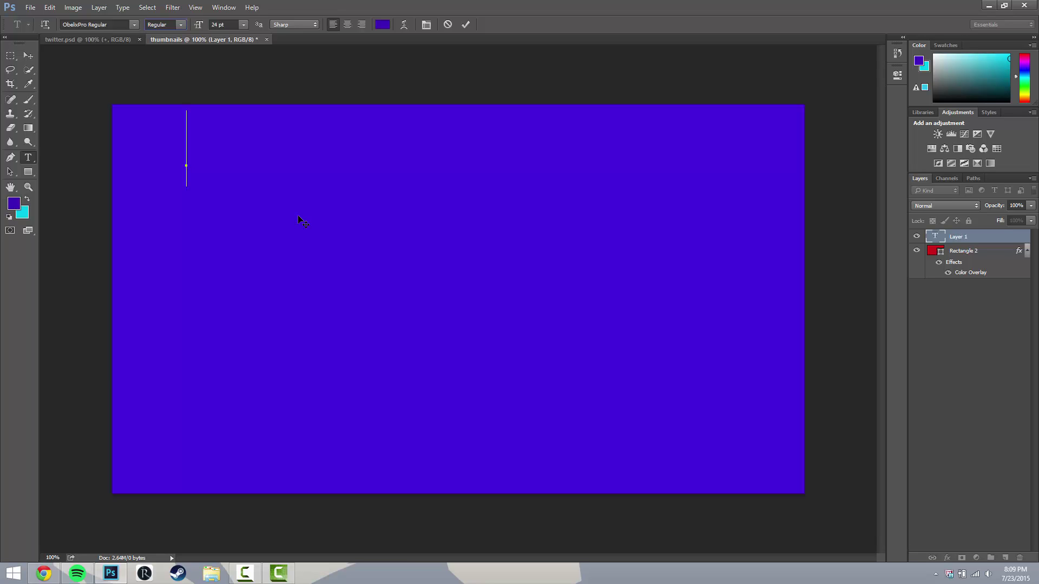
text(PHOTOSHOP)
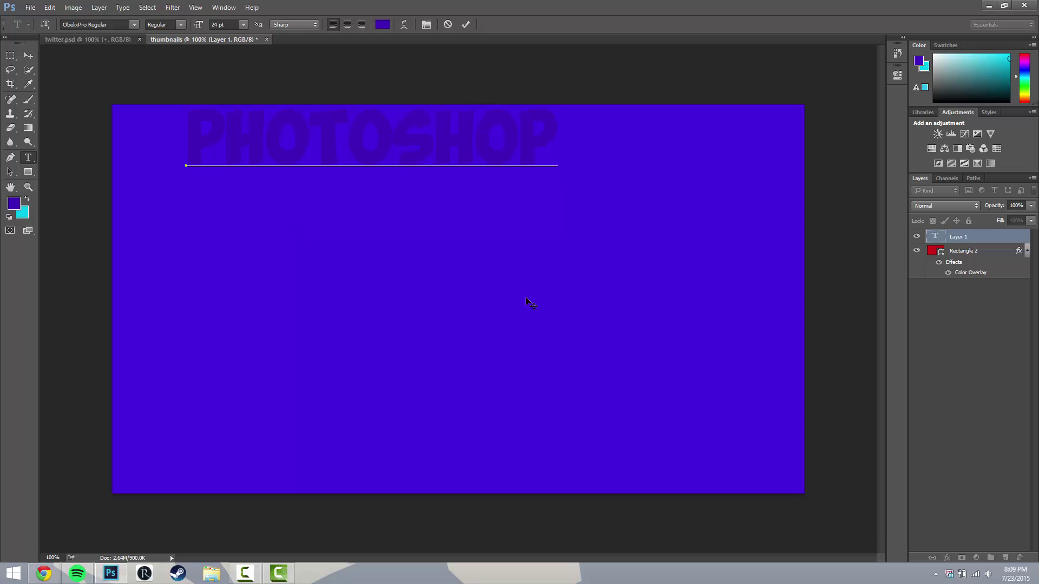
Select the whole PHOTOSHOP text and set its font size to 36 pt
drag(557, 148, 192, 133)
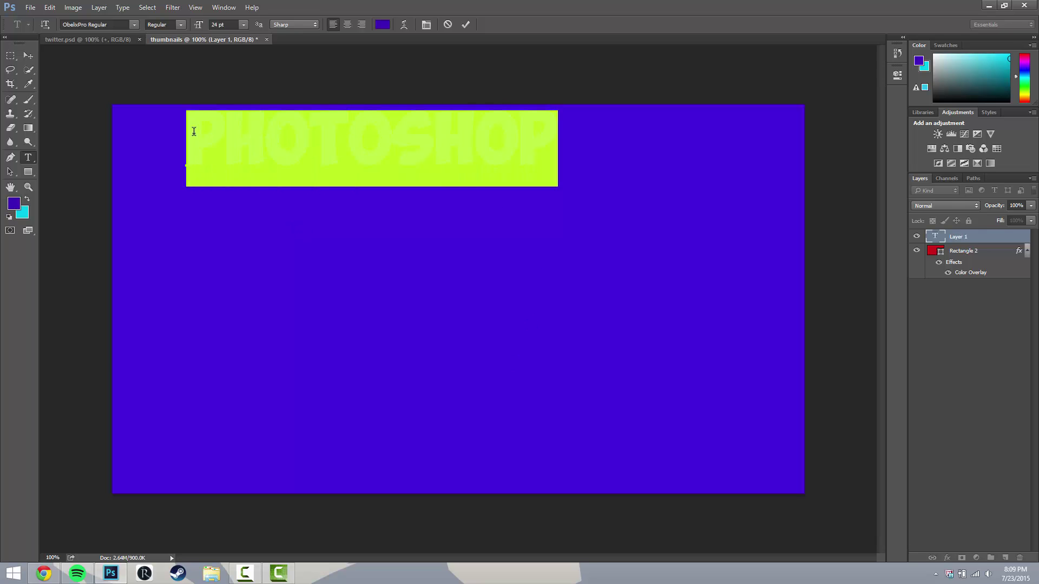
click(243, 24)
click(231, 162)
click(243, 24)
click(249, 174)
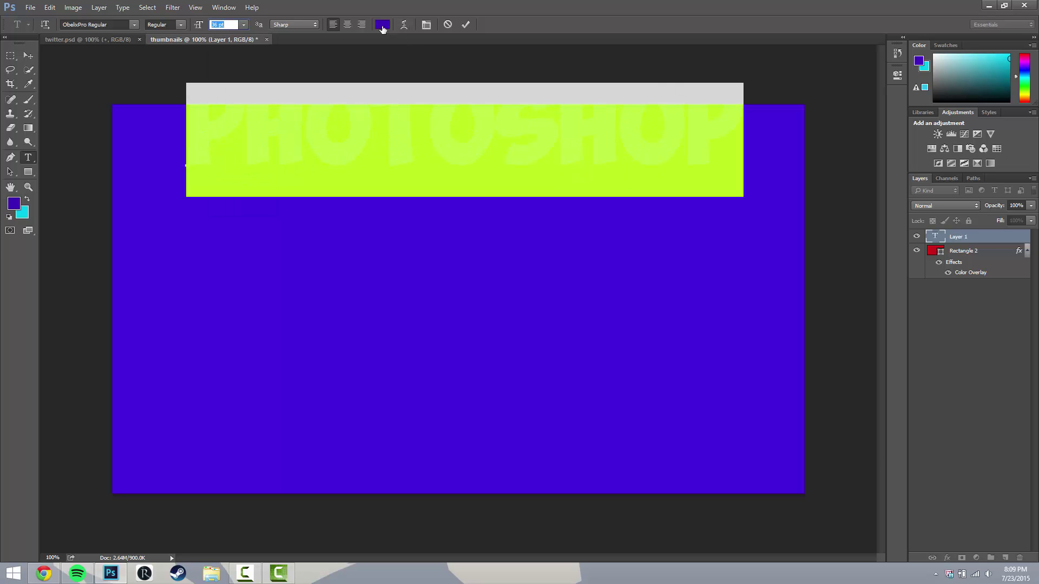
Set the colour of the PHOTOSHOP text to white, ffffff
click(382, 24)
text(ffffff)
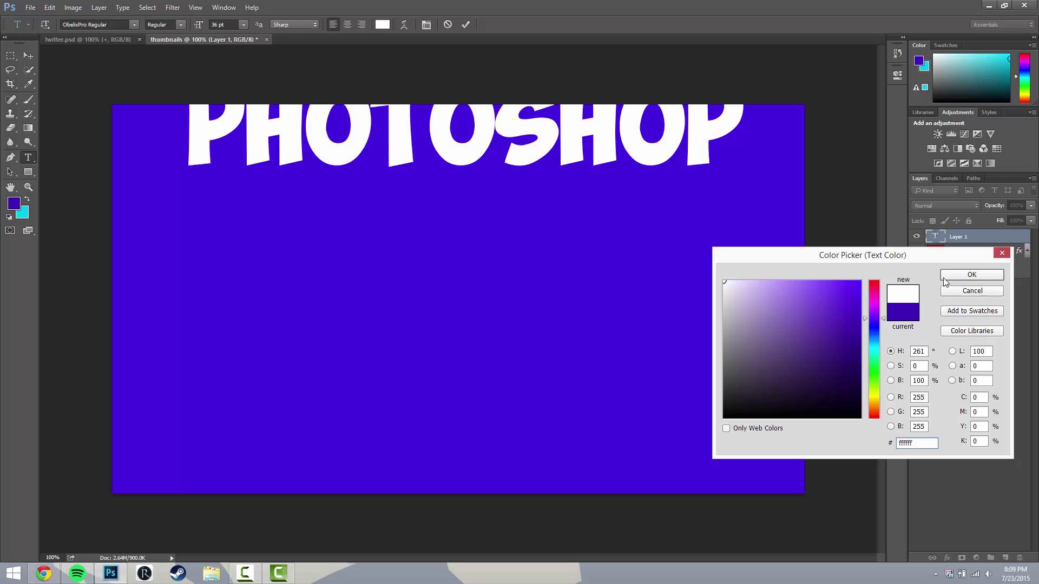
click(961, 278)
Move the PHOTOSHOP text down so it sits fully inside the canvas, roughly centred near the upper edge, and commit it
drag(735, 227, 734, 253)
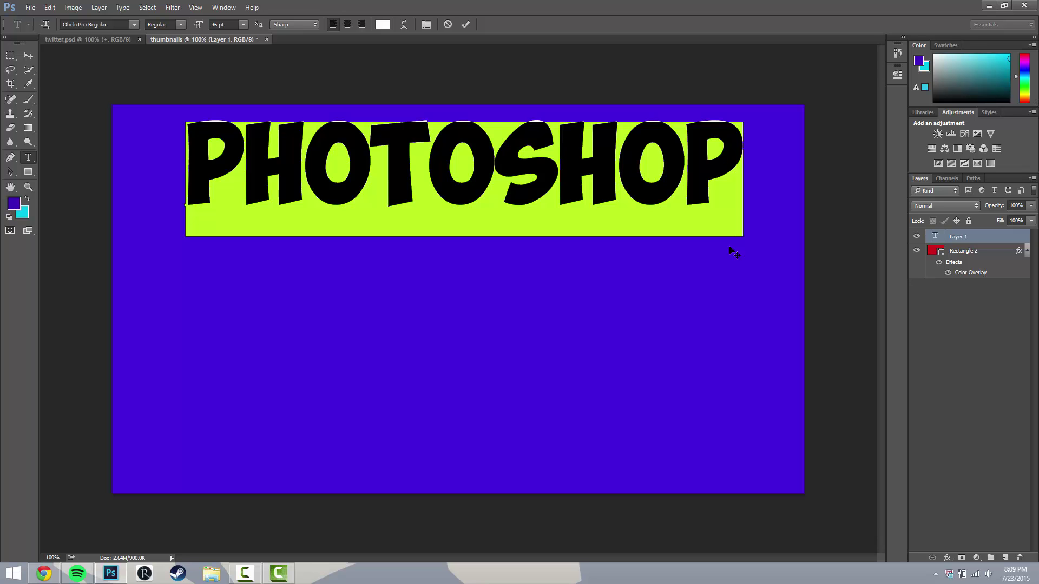
drag(729, 249, 721, 254)
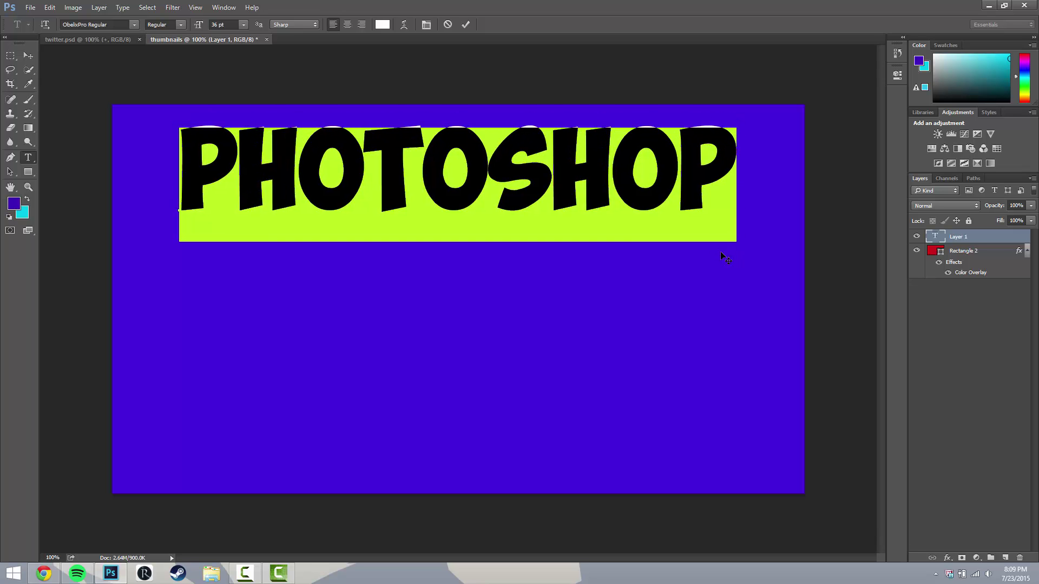
click(702, 197)
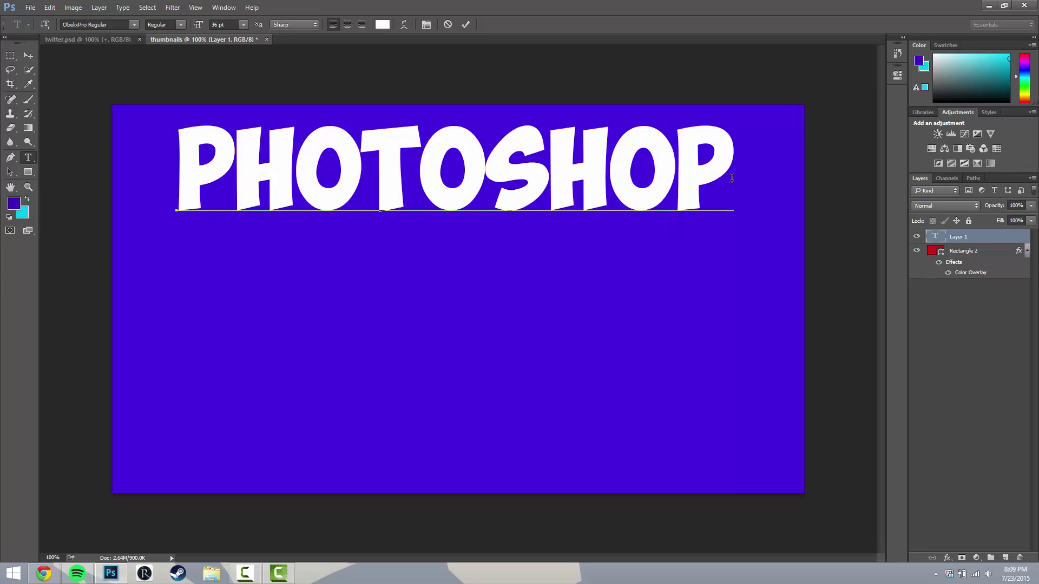
click(946, 319)
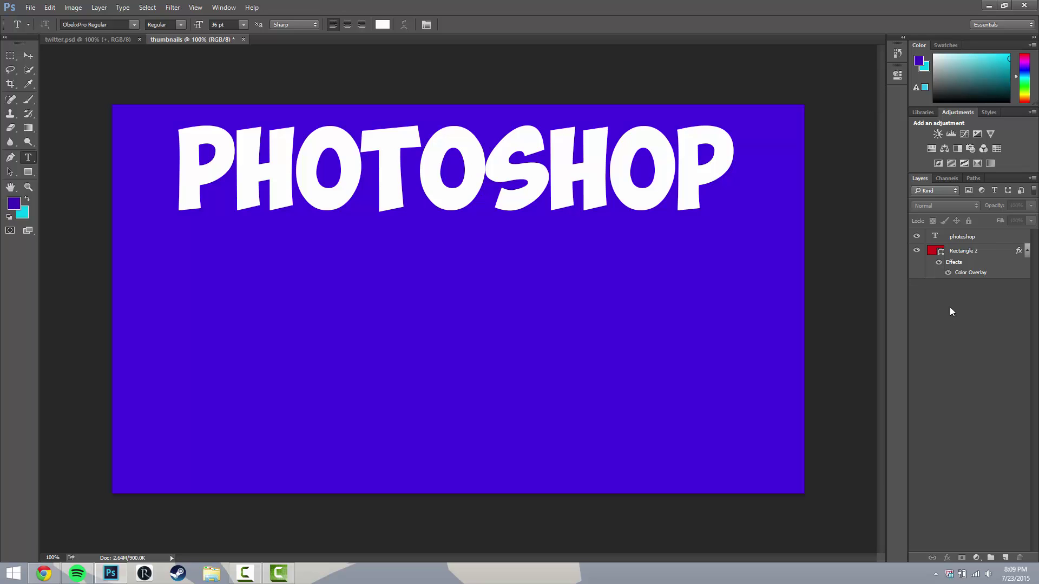
Open the blending options of the PHOTOSHOP text layer and enable a Gradient Overlay
click(964, 238)
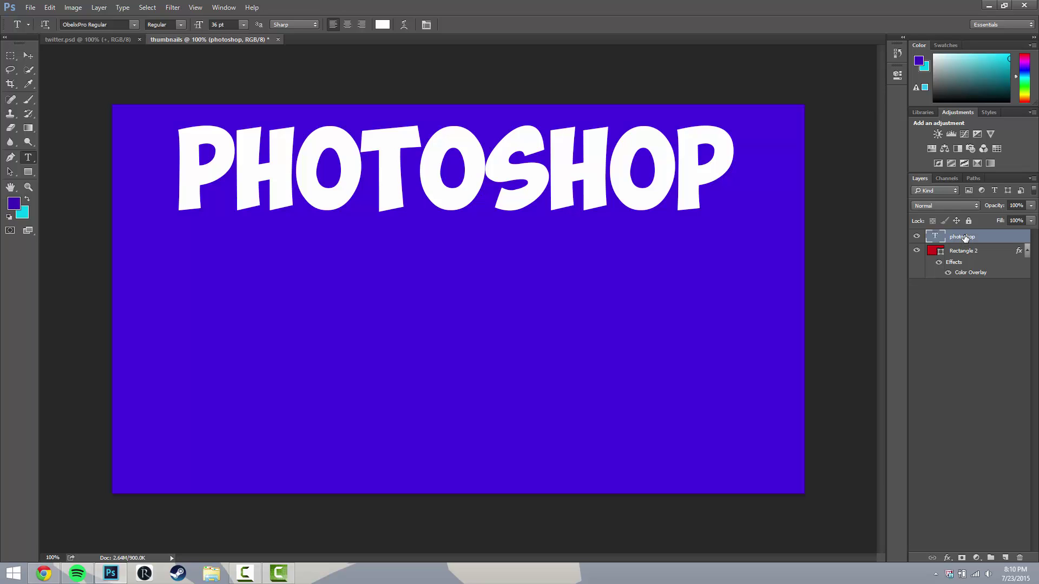
right_click(963, 238)
right_click(985, 237)
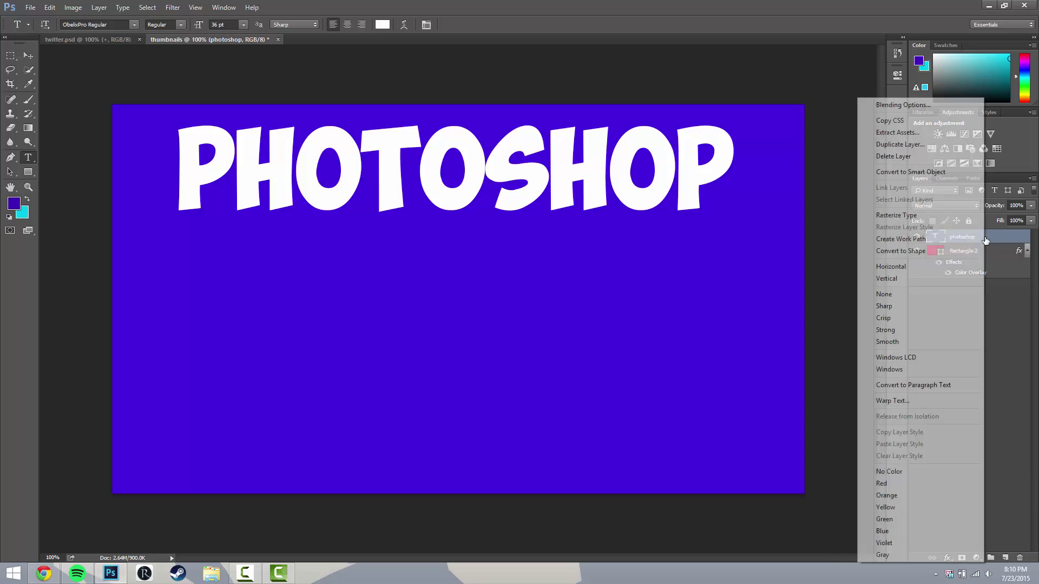
click(906, 105)
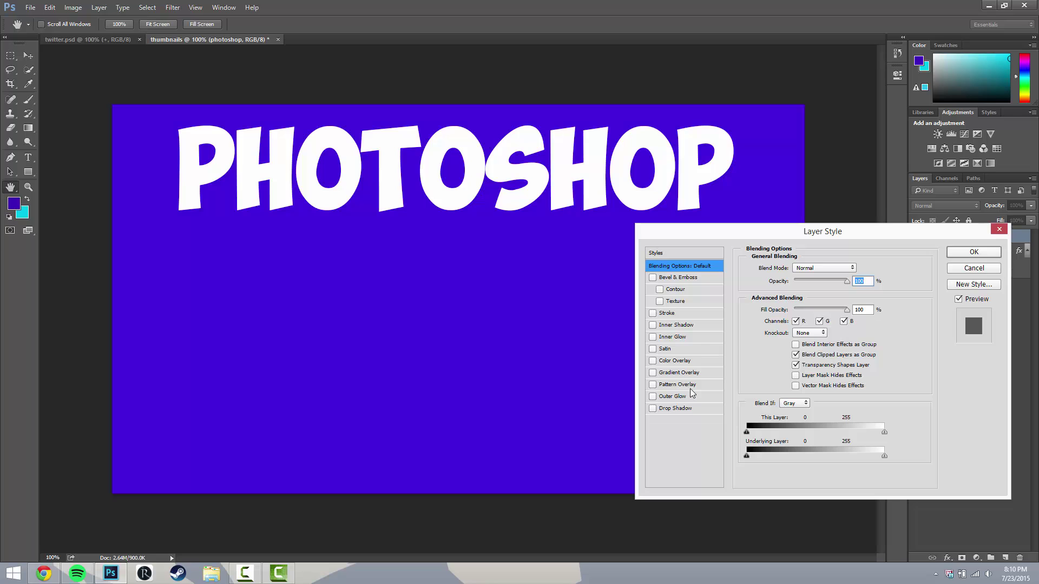
click(670, 372)
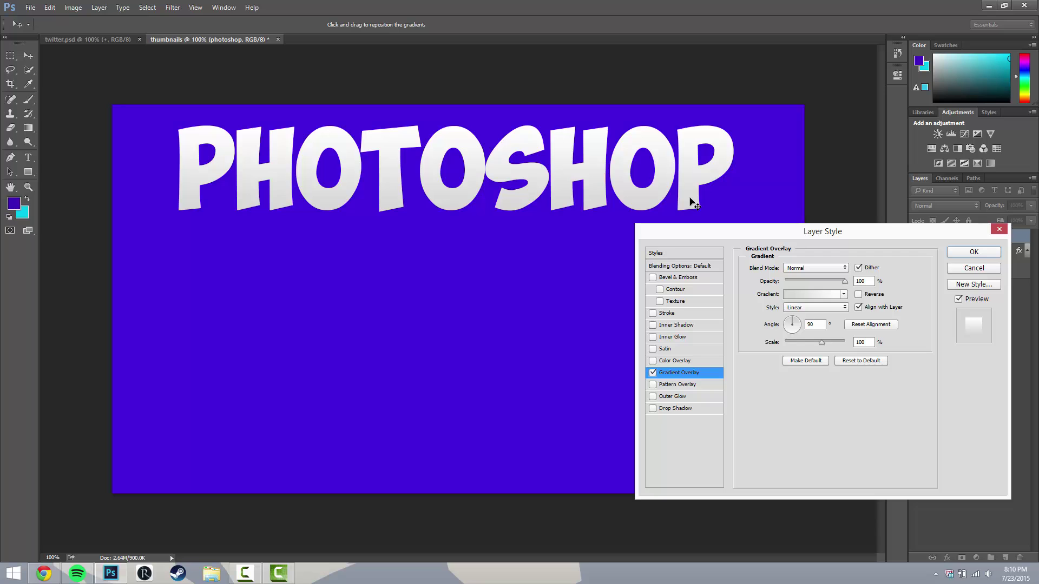
Try the black-to-white, violet-to-orange and blue-to-cyan gradient presets on the PHOTOSHOP text's overlay
click(843, 294)
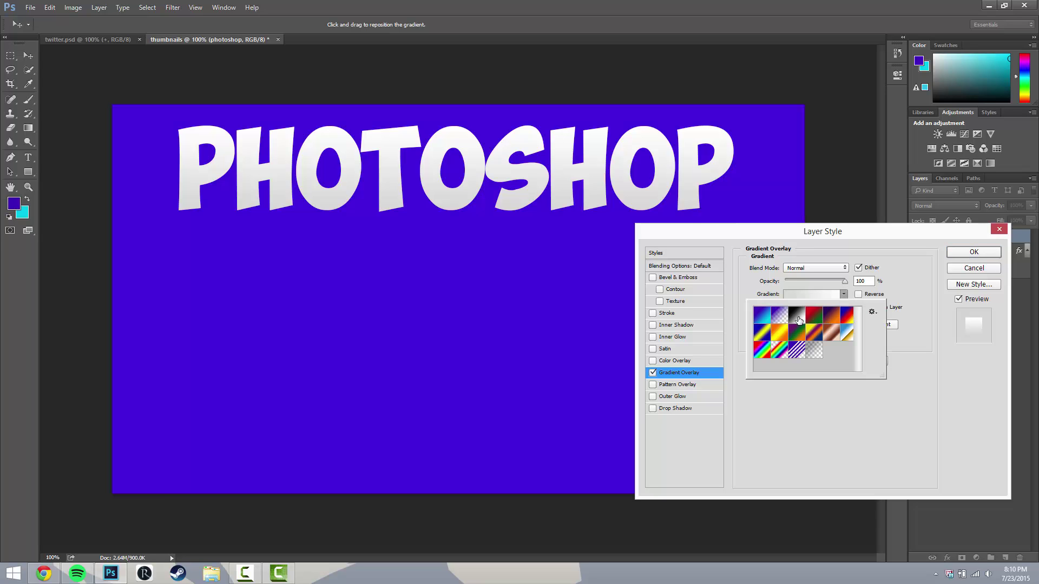
click(796, 316)
mouse_move(844, 281)
mouse_down()
mouse_move(787, 281)
mouse_move(845, 281)
mouse_up()
click(845, 297)
click(833, 318)
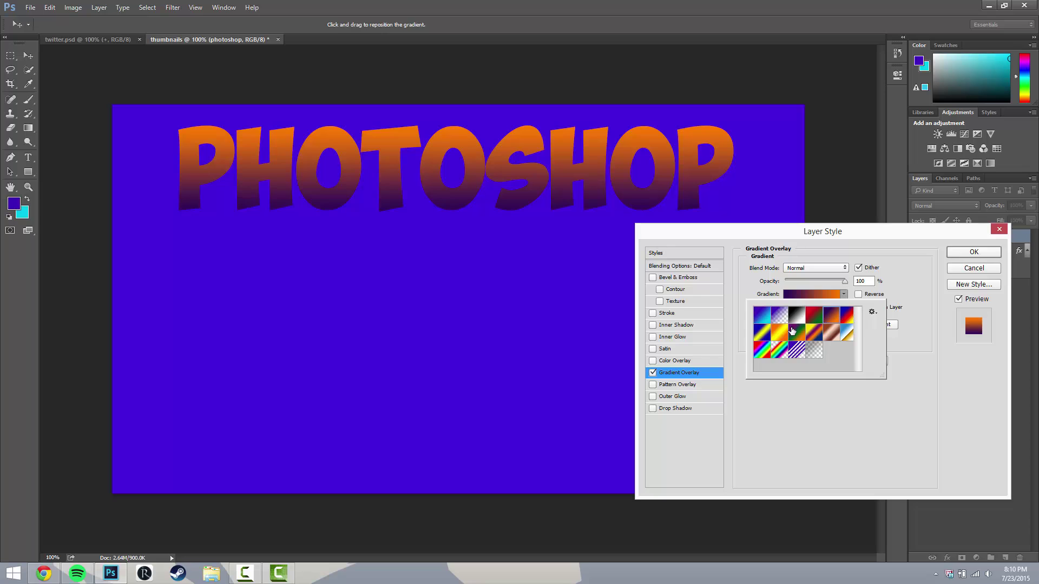
click(756, 323)
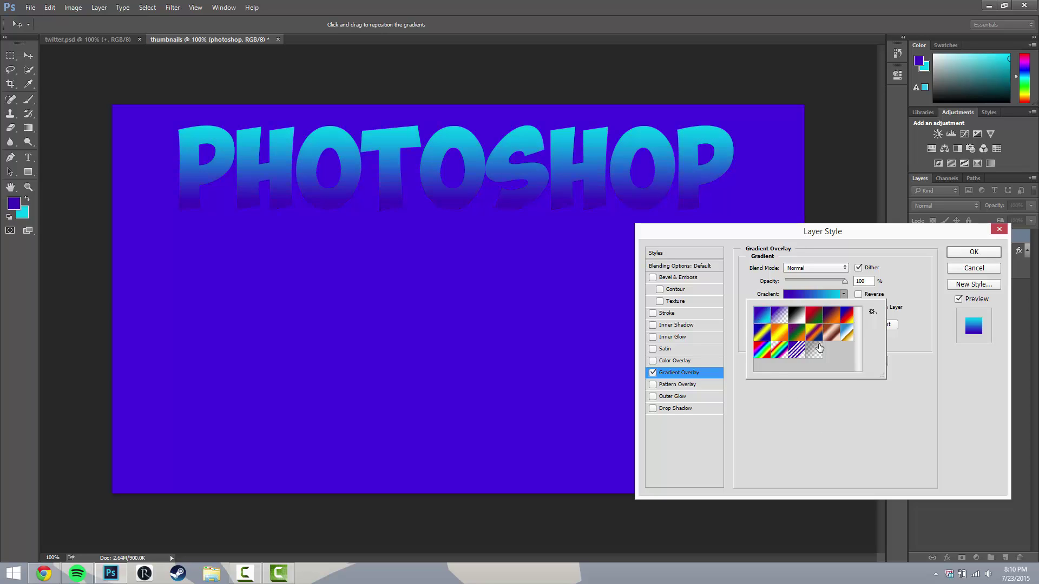
Apply the black-to-white preset to the gradient overlay and lower its opacity to about 13%
click(796, 322)
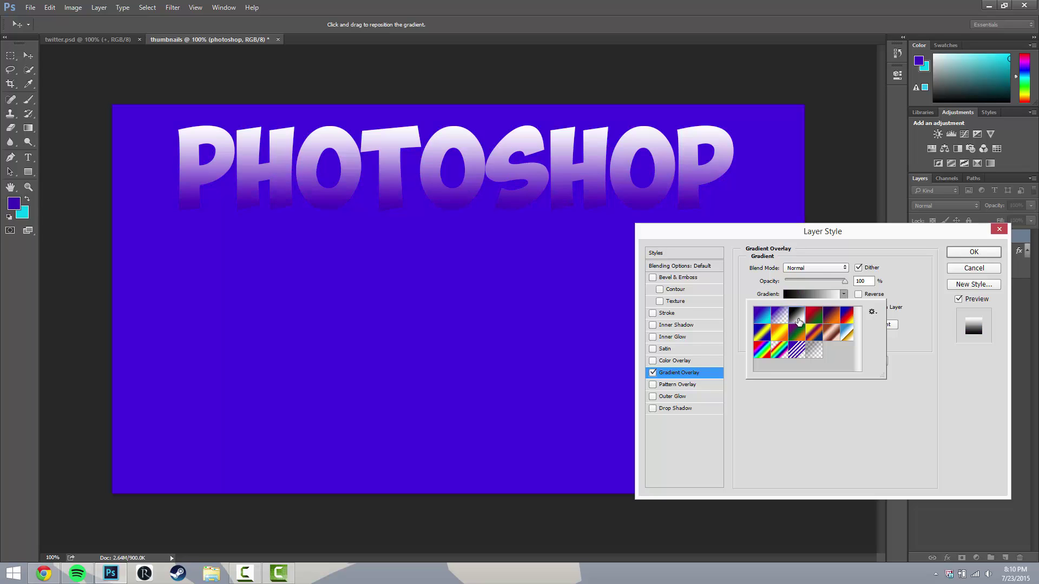
click(849, 281)
drag(845, 281, 786, 282)
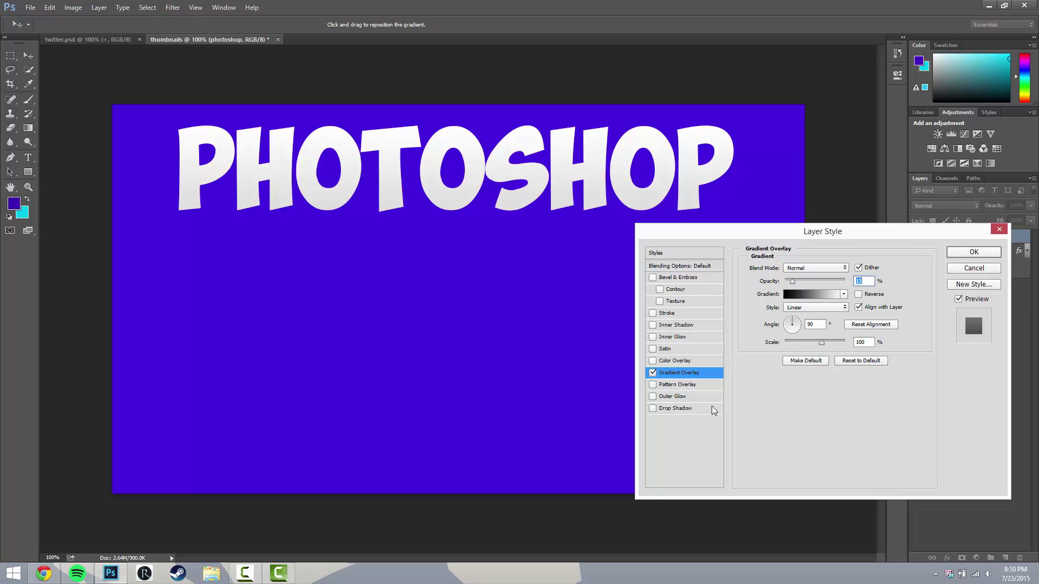
Add a Drop Shadow with 100% opacity, 28% spread and a larger size, plus a default Inner Bevel, to the PHOTOSHOP text
click(681, 410)
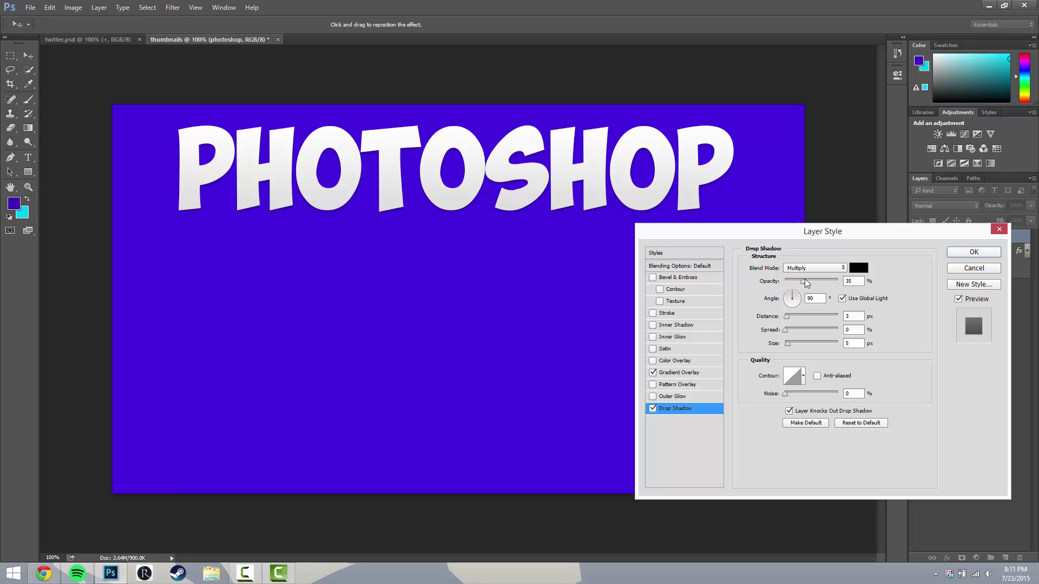
drag(802, 281, 912, 280)
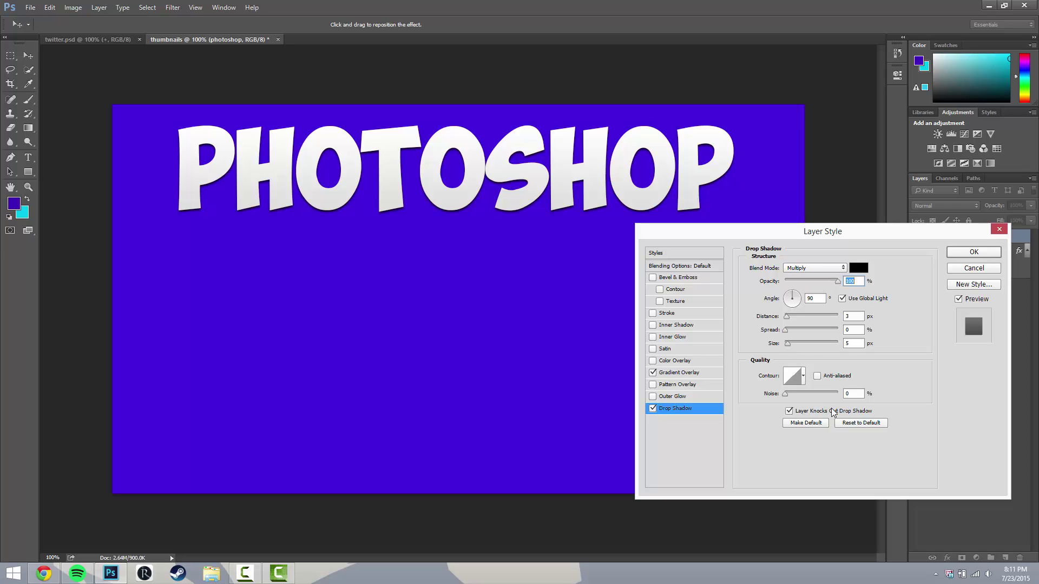
mouse_move(788, 331)
mouse_down()
mouse_move(799, 329)
mouse_move(794, 343)
mouse_up()
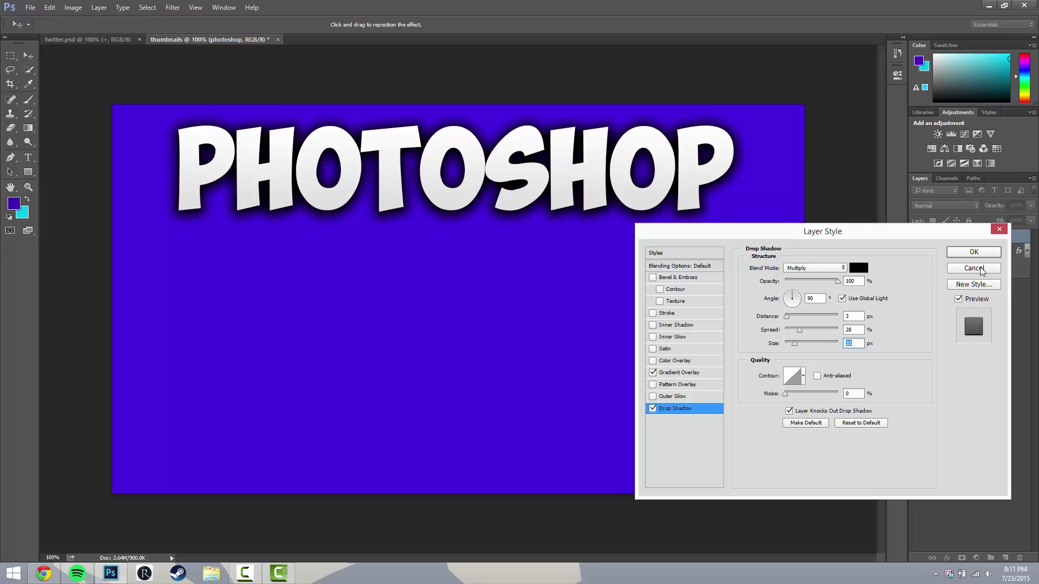
click(681, 278)
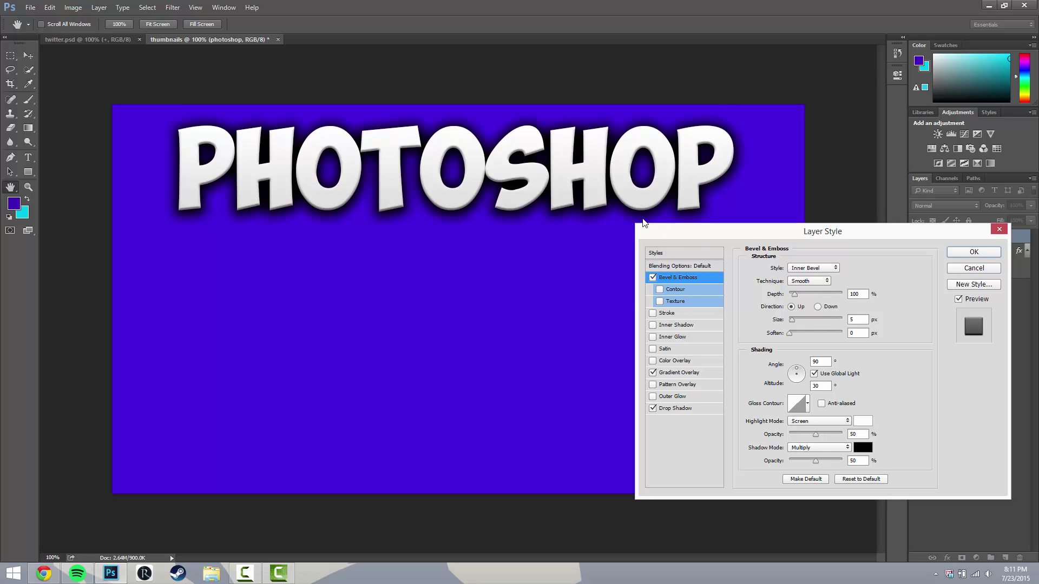
click(979, 255)
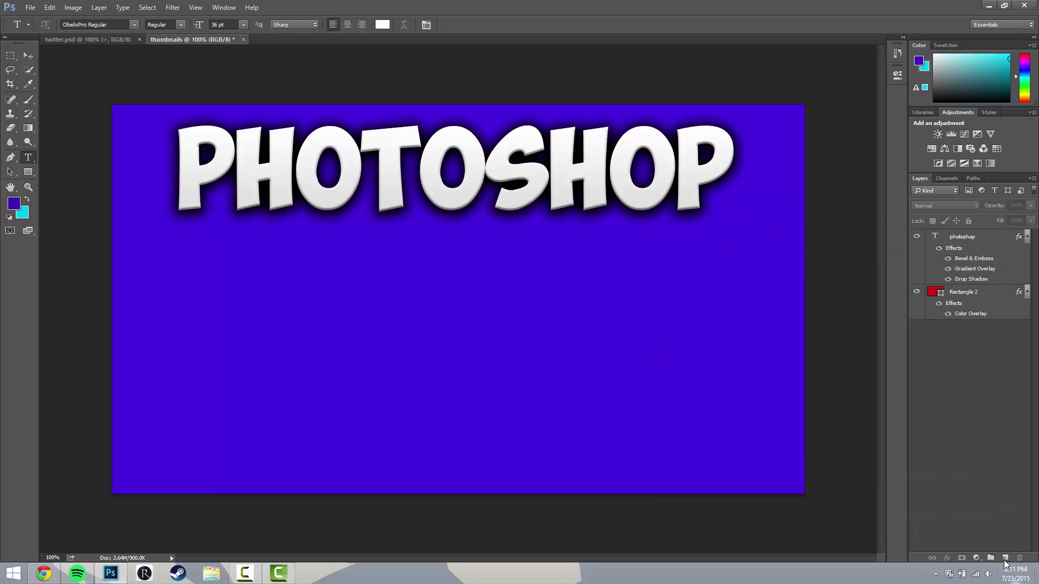
Add a new layer with the text FOR BEGINNERS at 24 pt and place it centred below the PHOTOSHOP title
click(1004, 558)
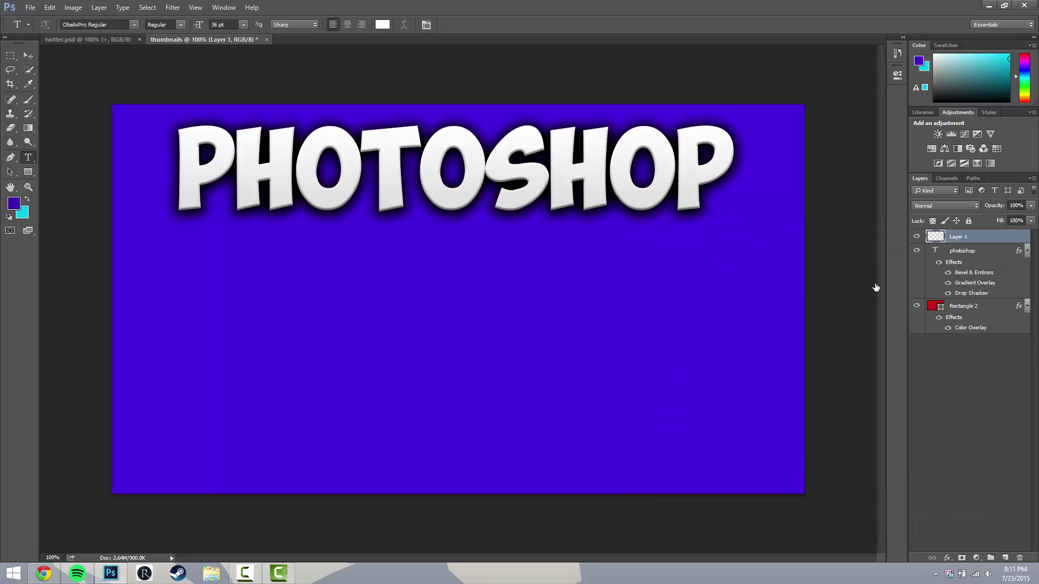
click(276, 251)
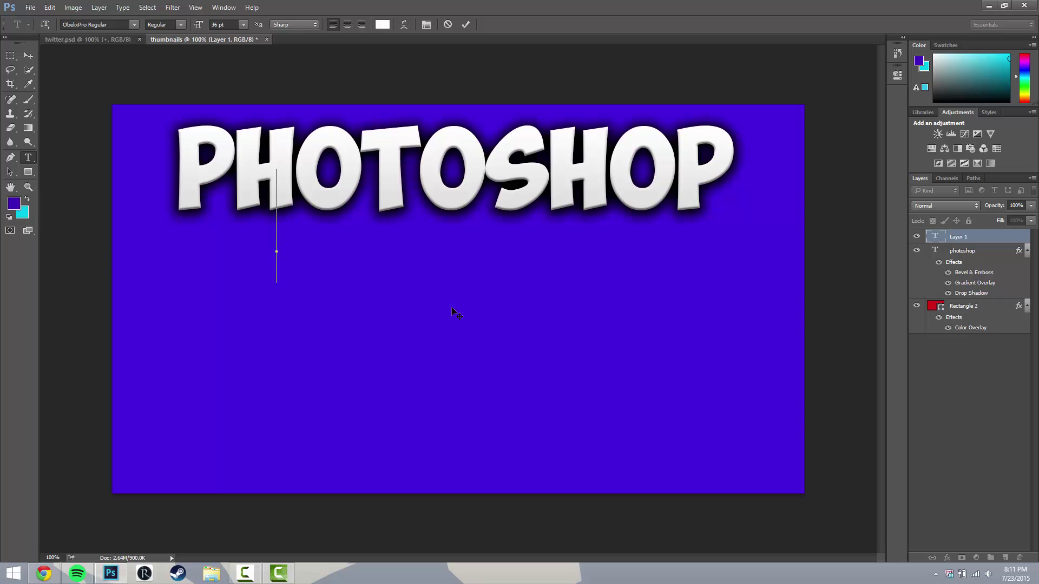
click(243, 24)
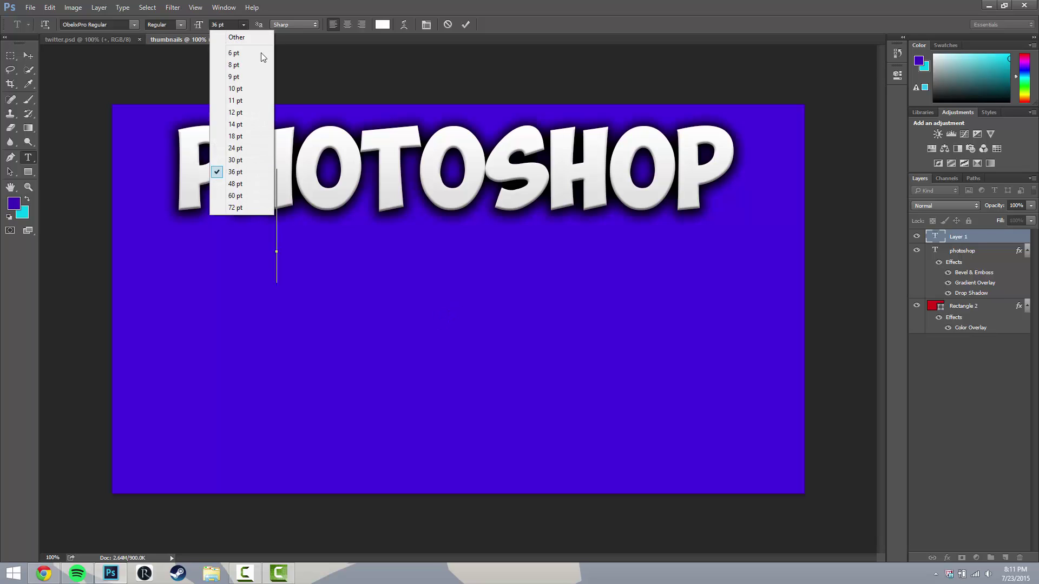
click(235, 148)
text(F)
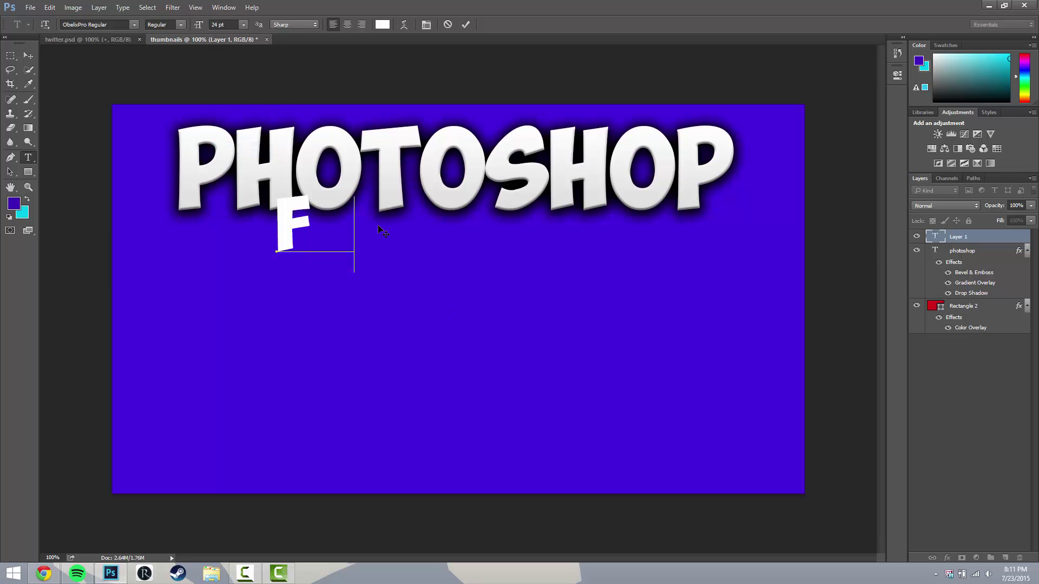
text(OR BEGINNERS)
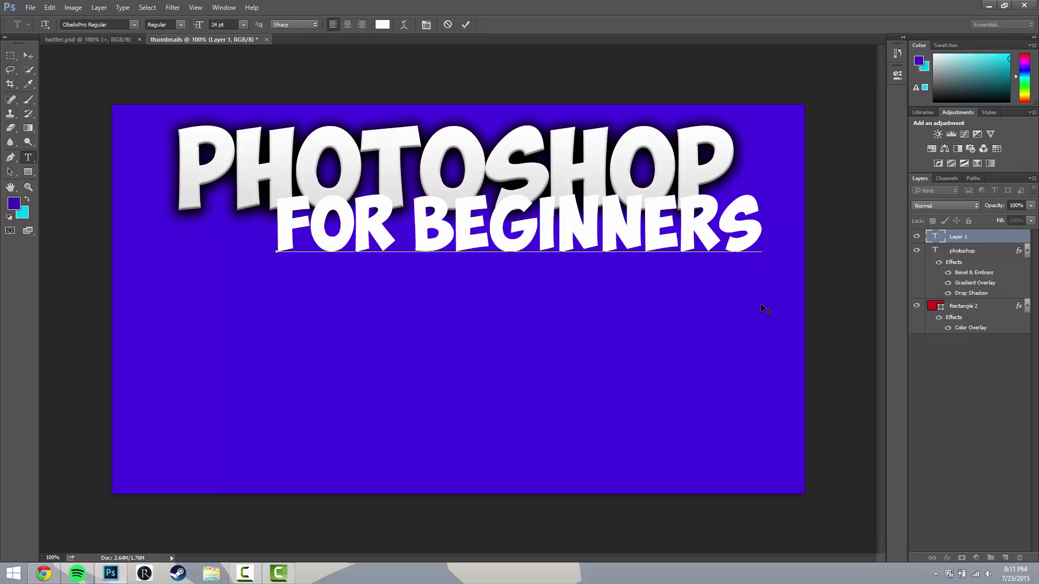
drag(759, 312, 699, 338)
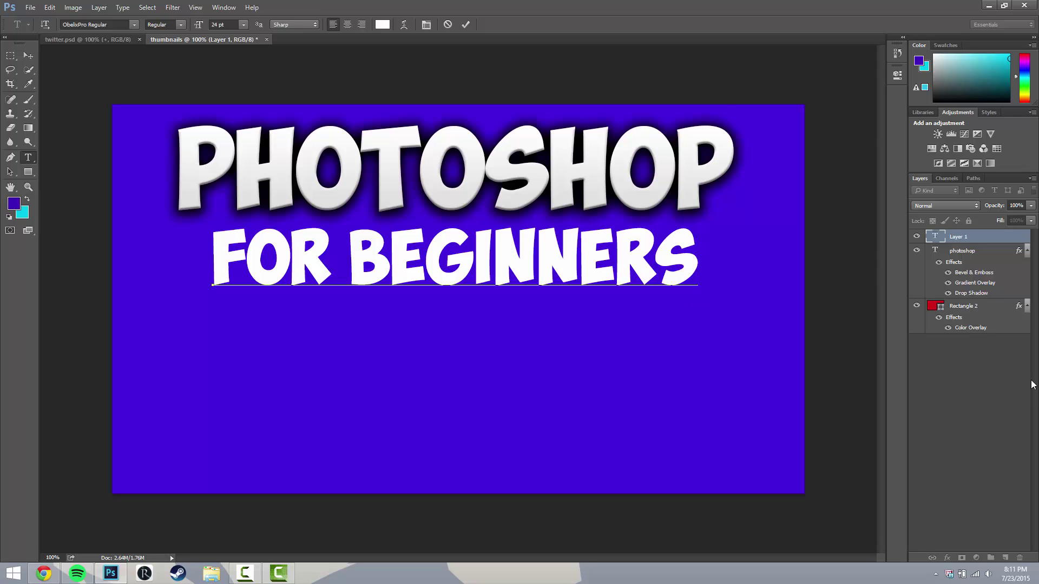
Give the FOR BEGINNERS layer a default Bevel & Emboss and a Drop Shadow with 100% opacity, 27% spread and a larger size
click(970, 239)
right_click(970, 240)
click(911, 107)
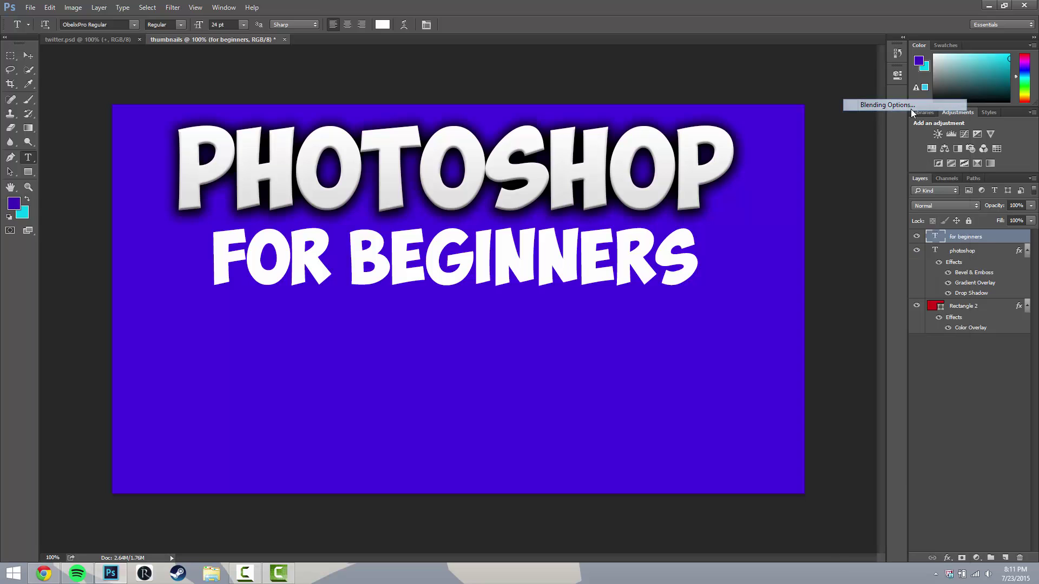
click(659, 278)
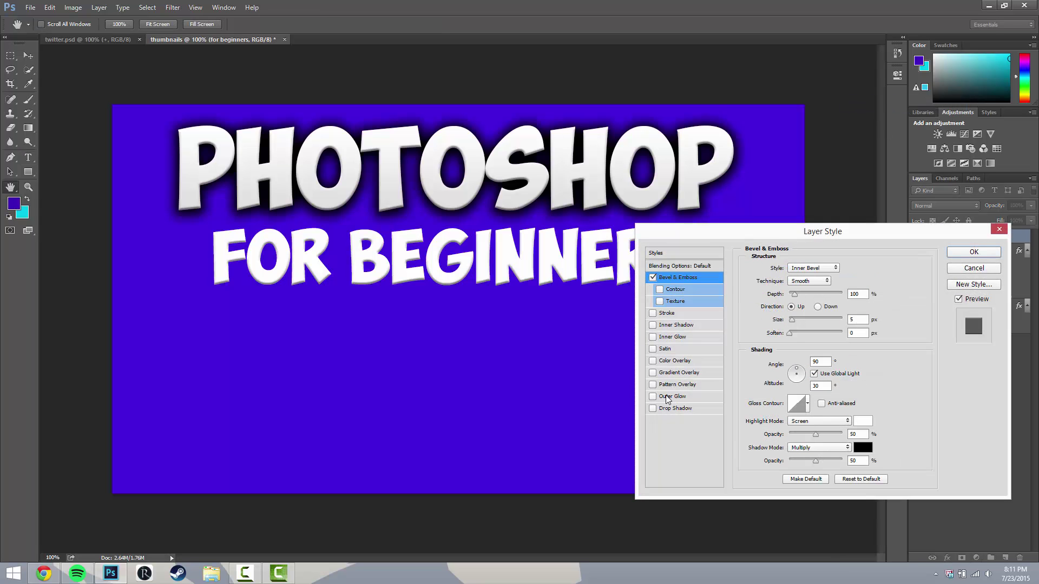
click(652, 408)
drag(803, 282, 846, 278)
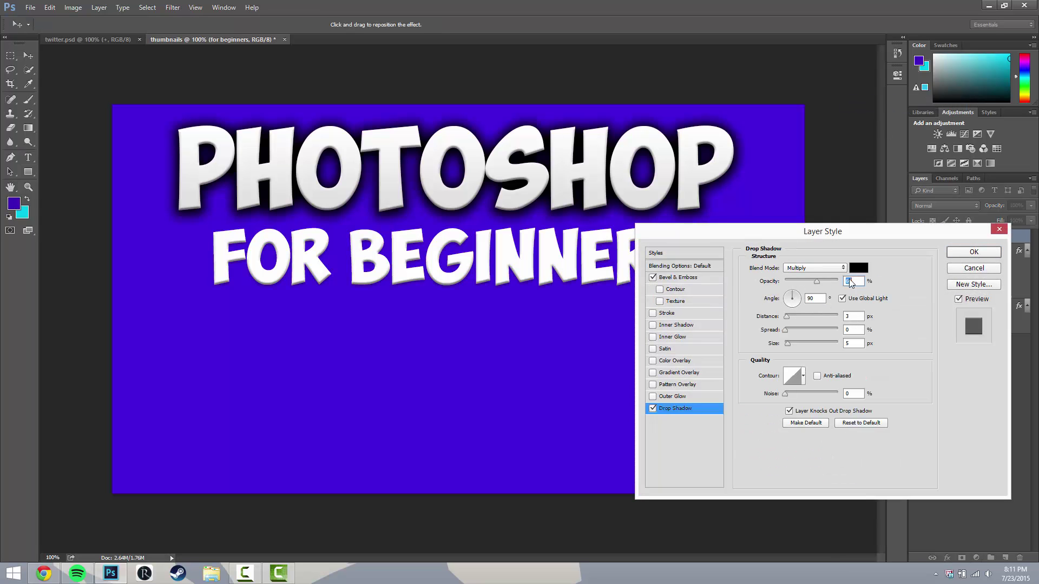
mouse_move(787, 330)
mouse_down()
mouse_move(799, 330)
mouse_move(791, 342)
mouse_up()
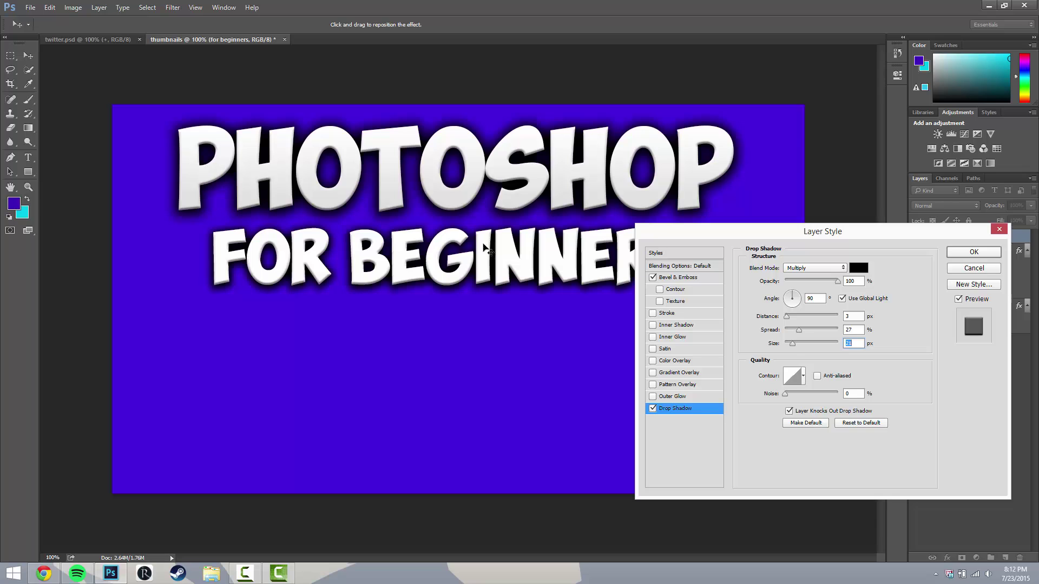
Add the default light grey Gradient Overlay to the FOR BEGINNERS text and apply the layer style
click(683, 373)
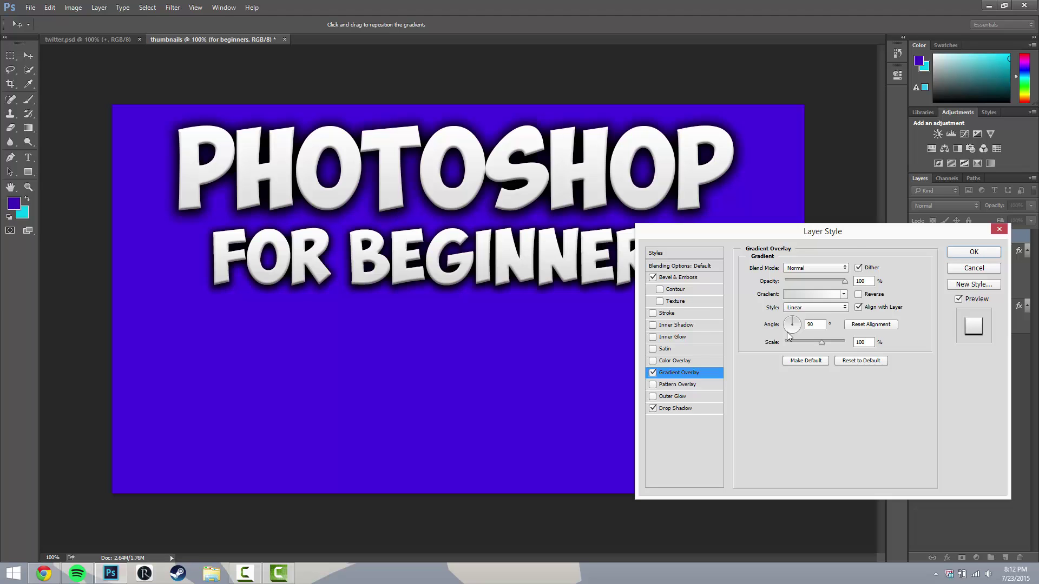
click(969, 253)
click(1000, 439)
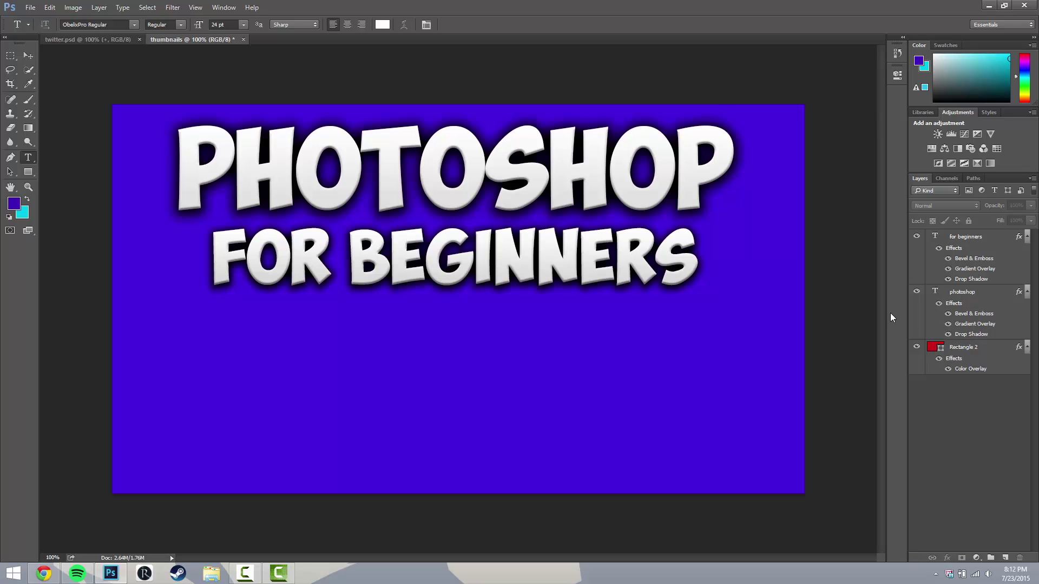
Switch to Chrome, search Google Images for "photoshop logo png" and open the preview of the dark blue Photoshop CS6 icon
click(44, 574)
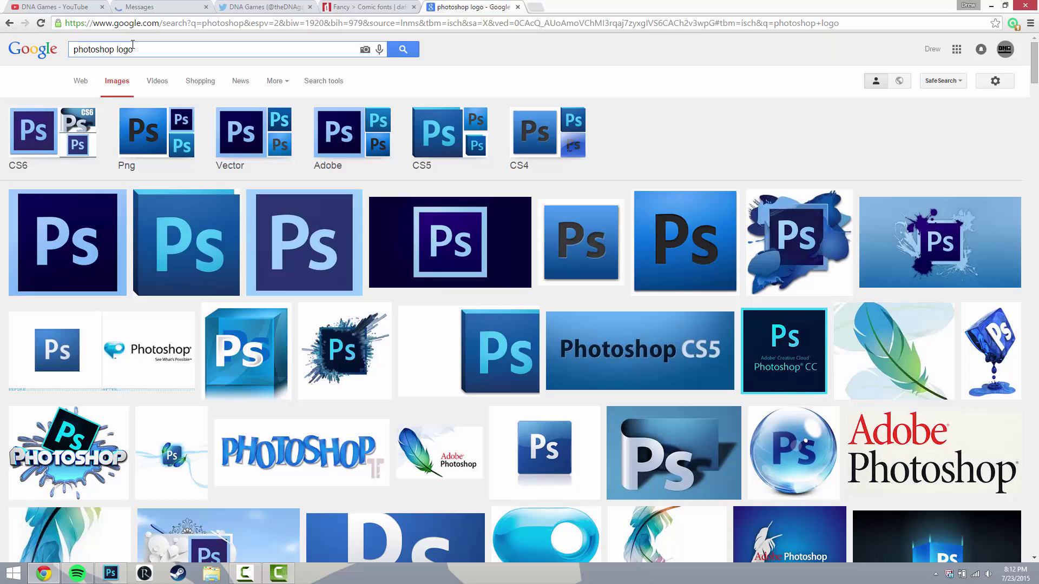
text(png)
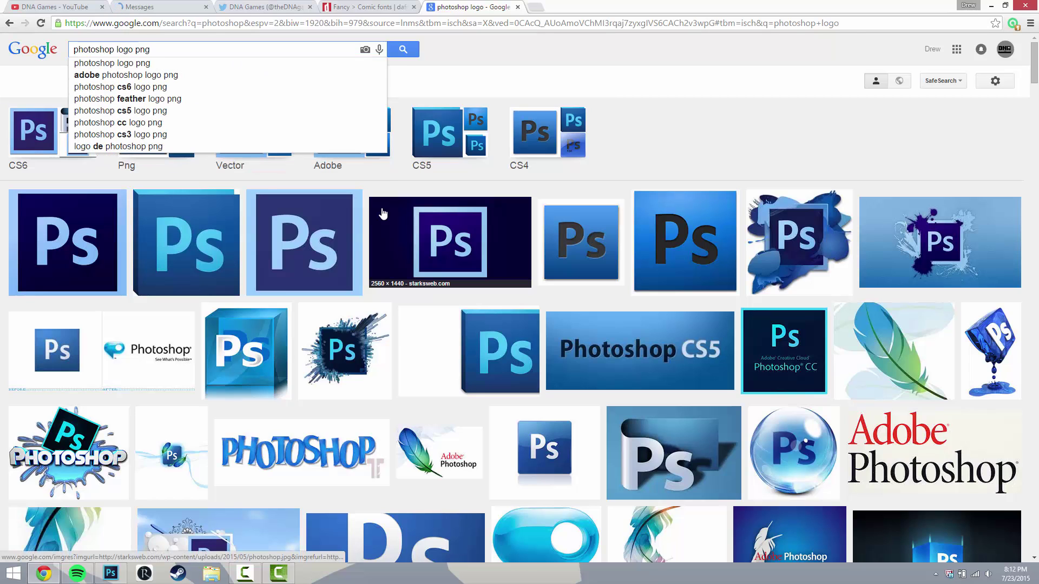
key(Return)
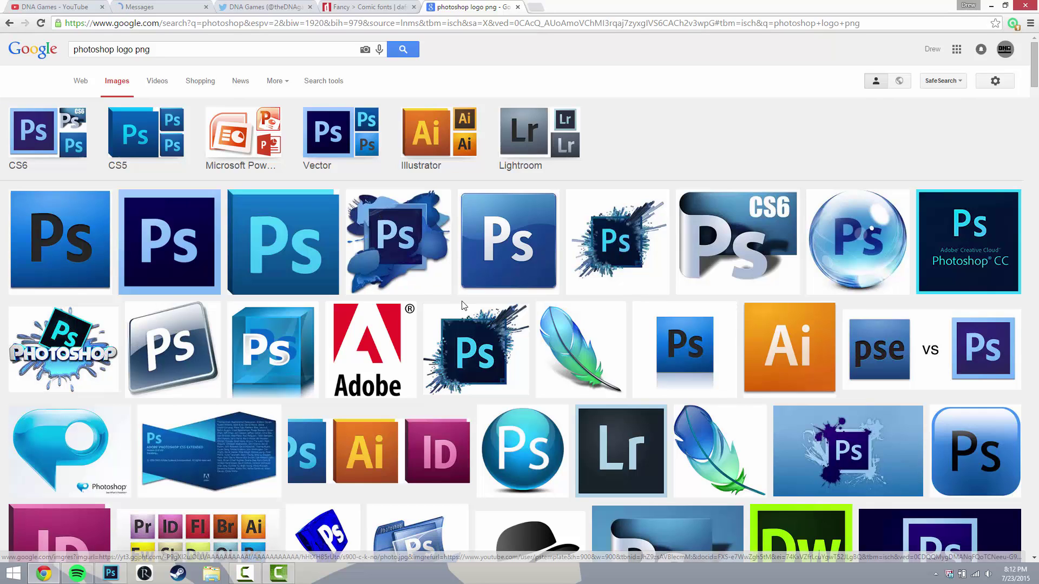
click(162, 249)
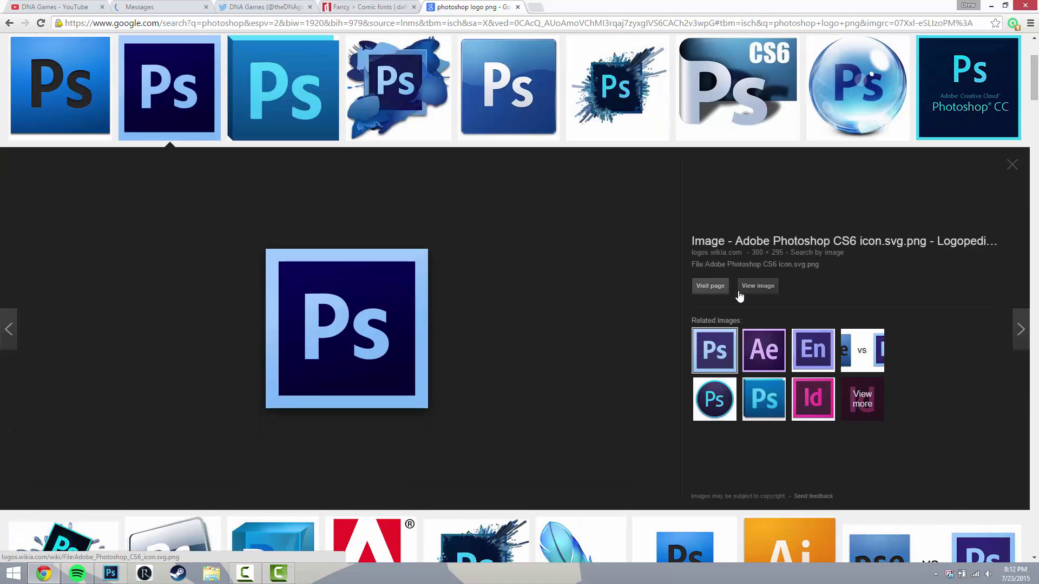
Open the full-size Photoshop CS6 icon and save it as a PNG in the Pictures for PS folder
click(751, 289)
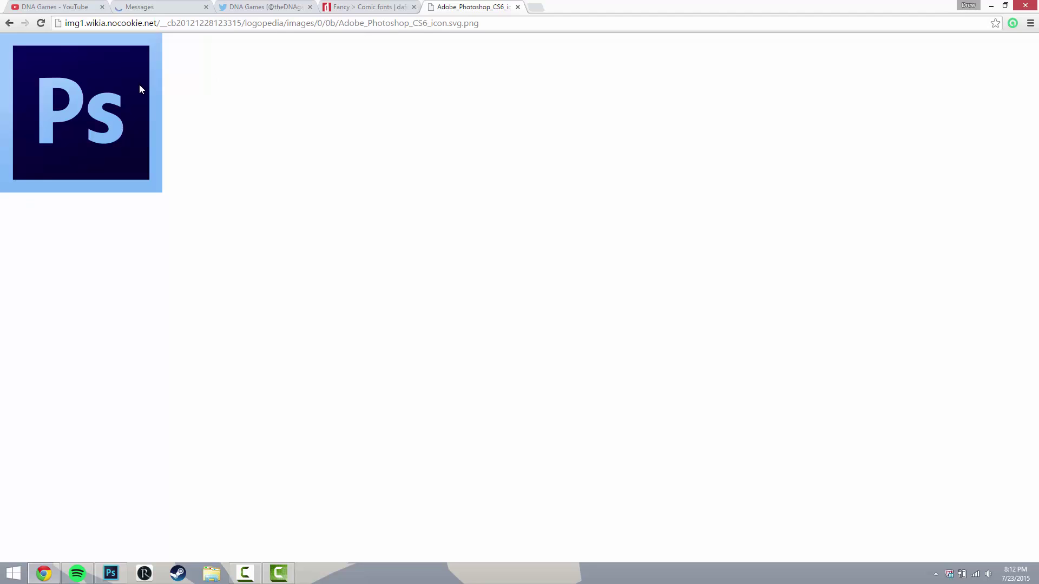
right_click(115, 78)
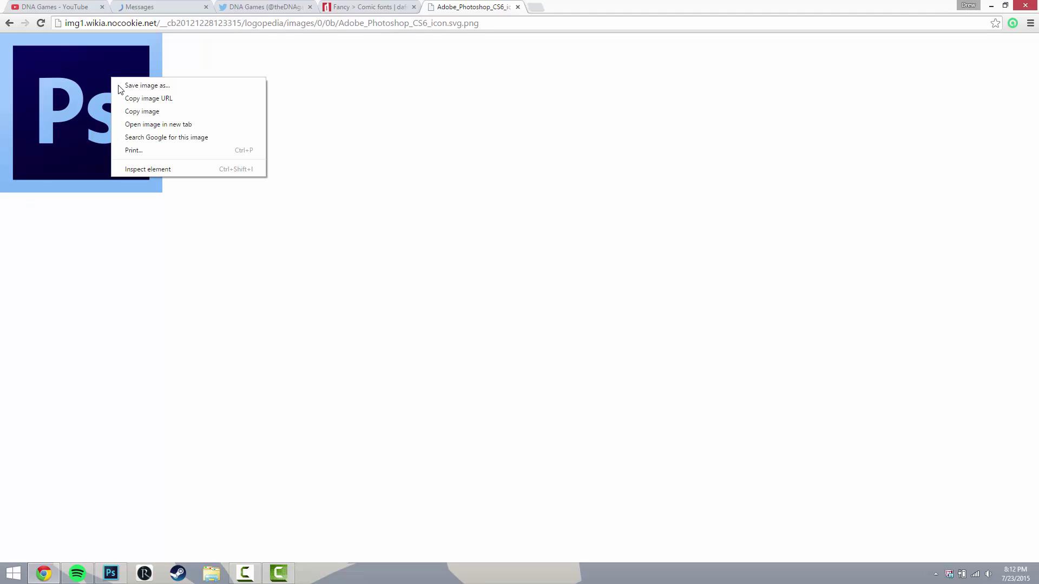
click(158, 108)
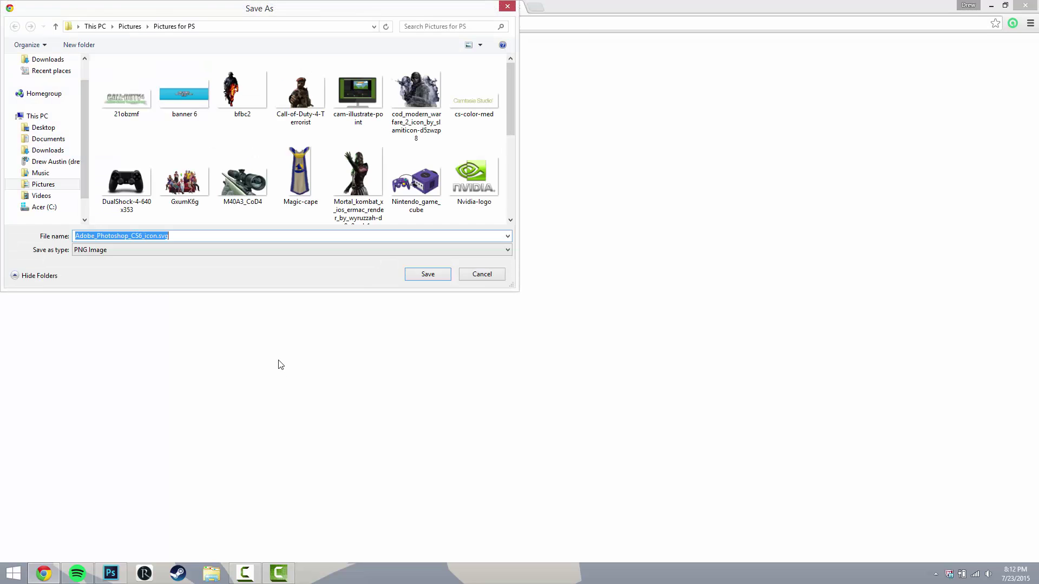
click(44, 185)
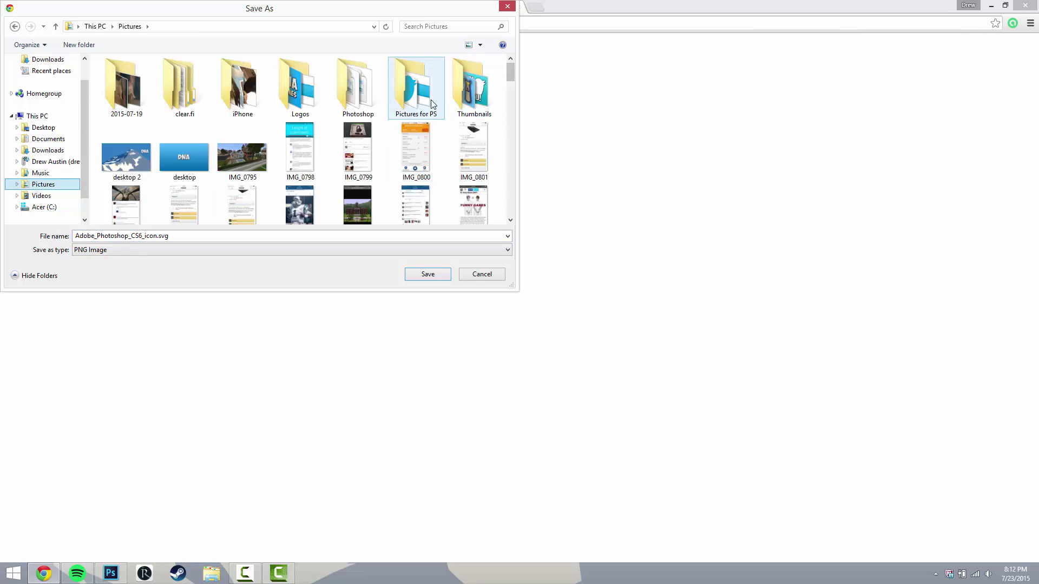
key(alt+Left)
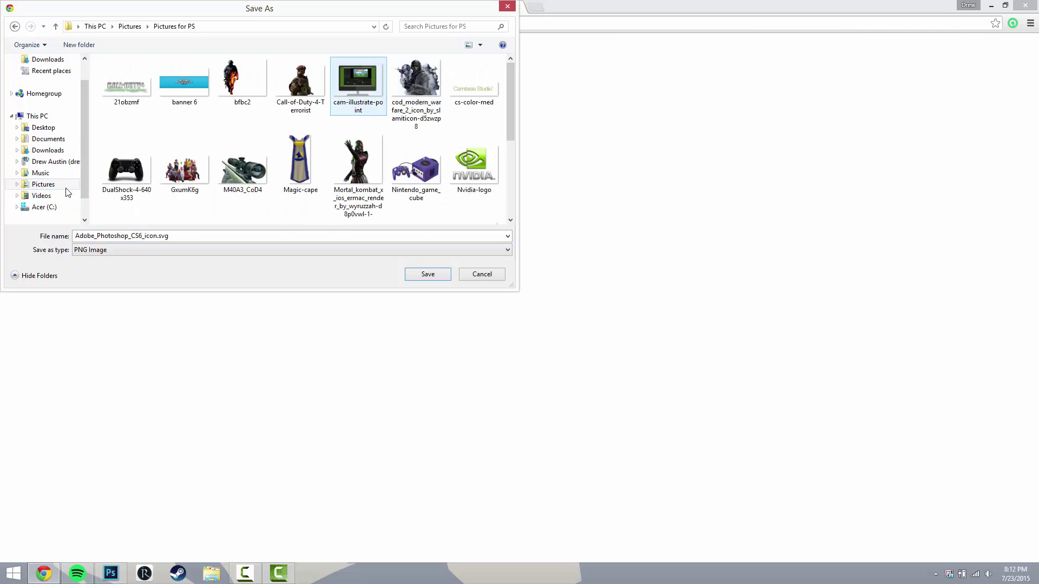
click(421, 278)
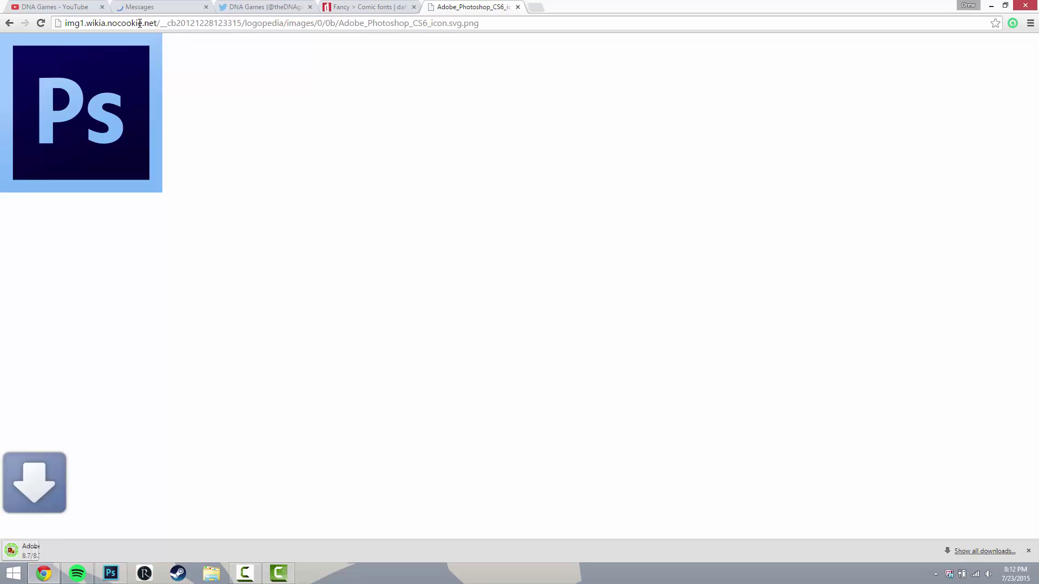
Switch to Photoshop and place the Adobe_Photoshop_CS6_icon.svg image from the Pictures for PS folder as an embedded object
click(111, 575)
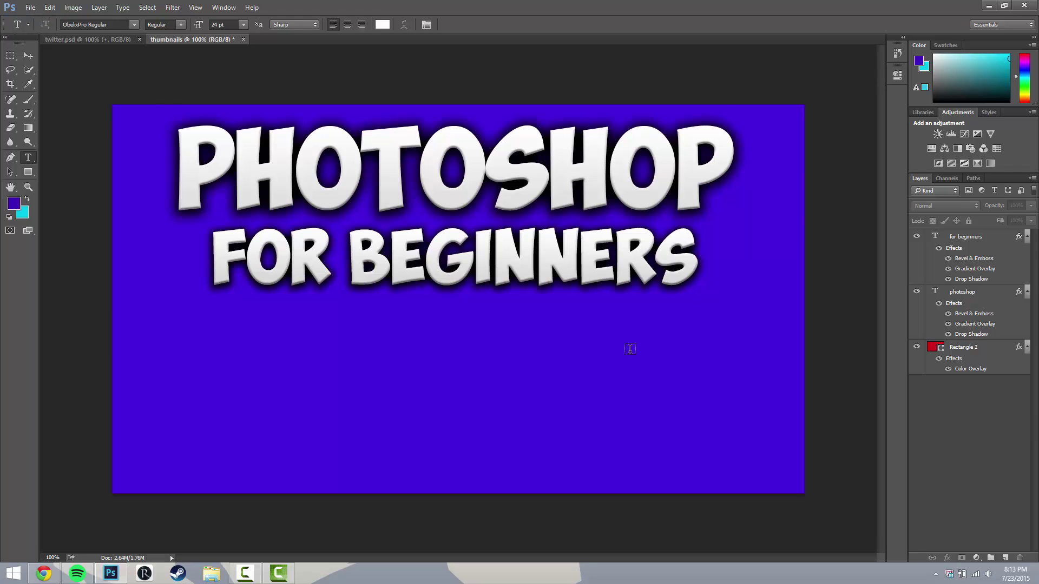
click(31, 7)
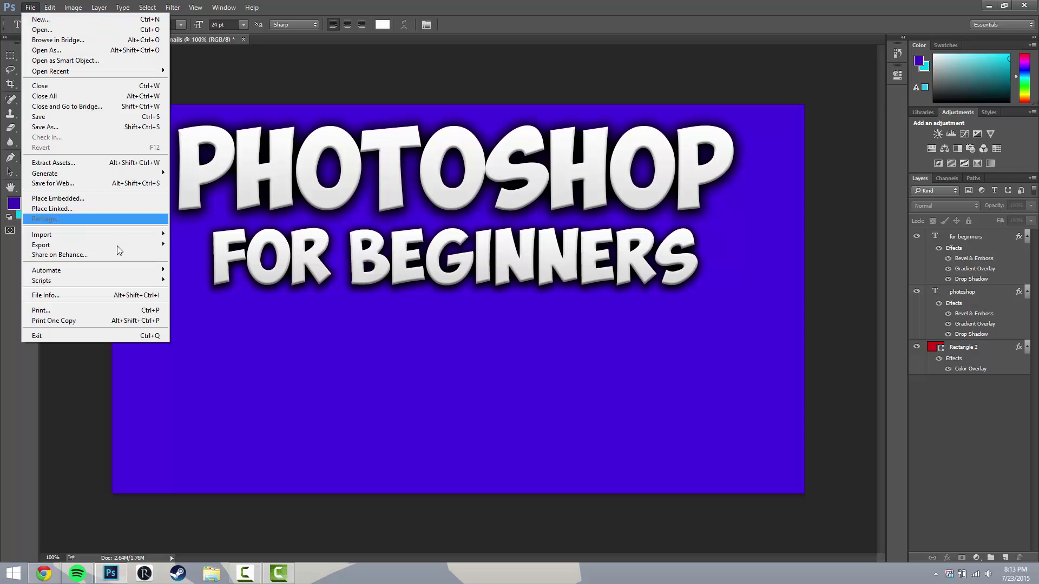
click(90, 198)
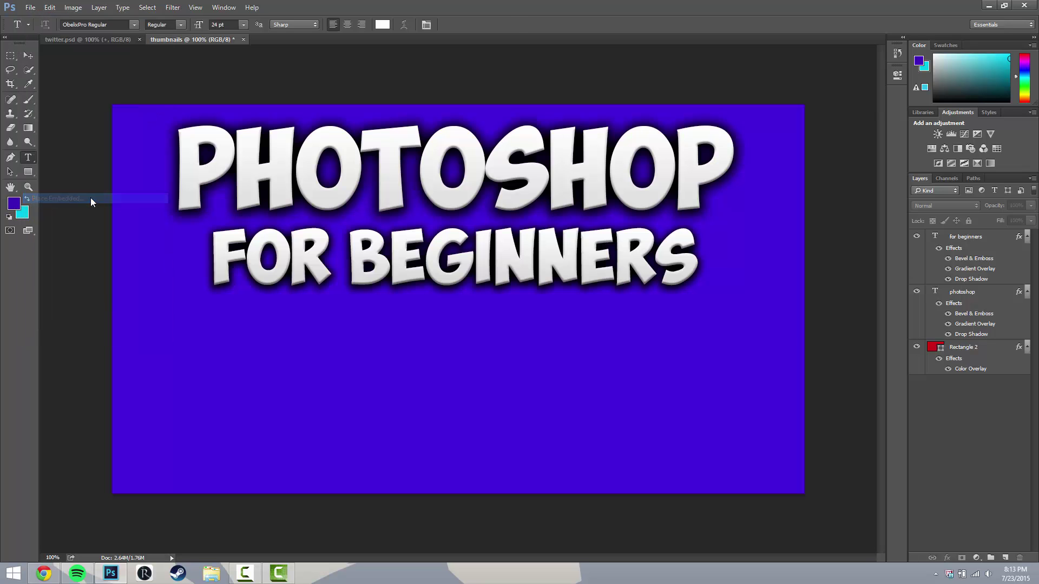
click(57, 213)
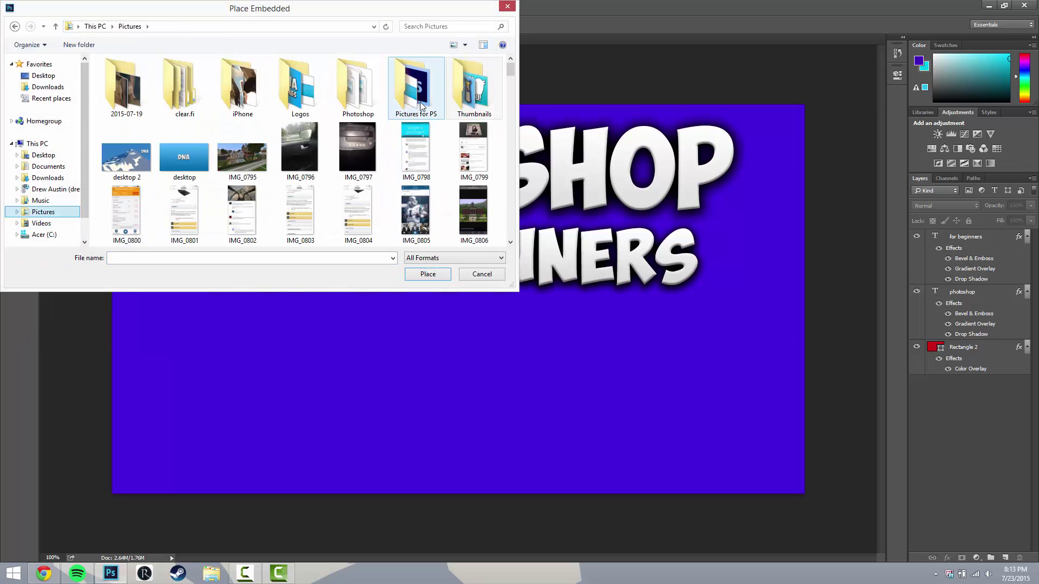
double_click(428, 92)
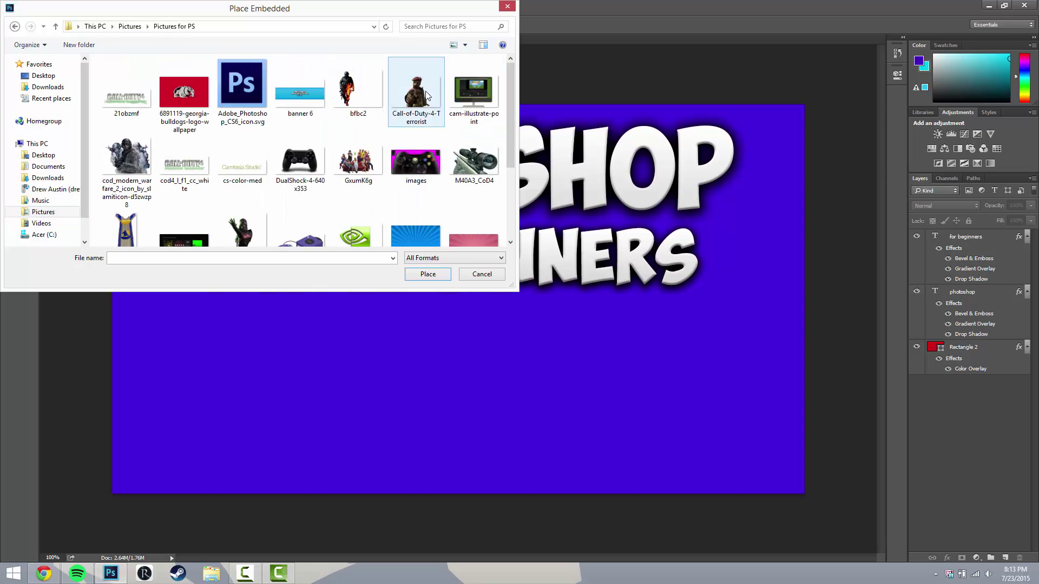
double_click(252, 92)
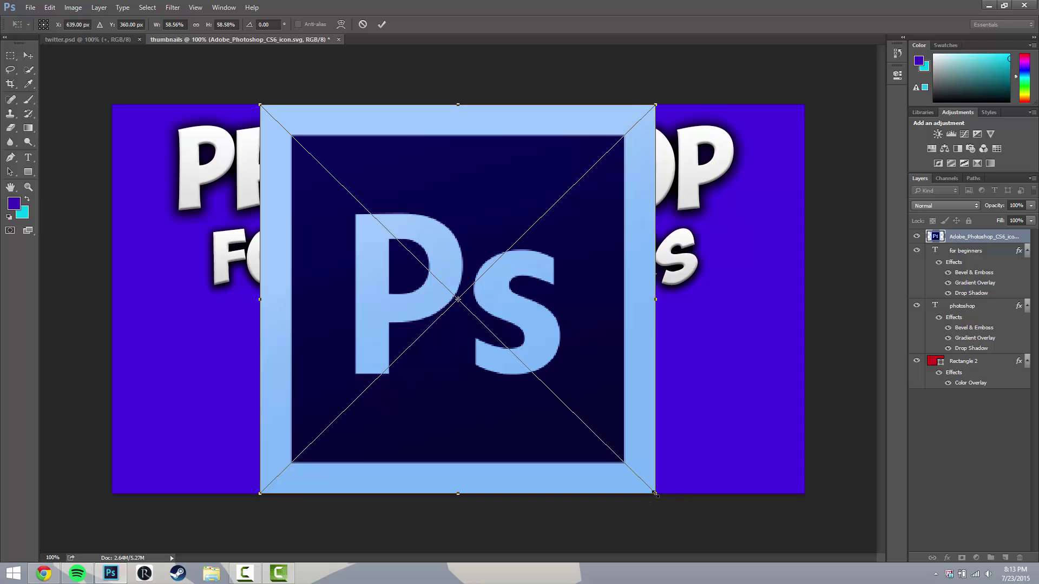
Scale the placed logo to about 29%, position it in the canvas's lower-left corner below the titles, and commit the placement
drag(656, 492, 458, 295)
drag(427, 256, 264, 409)
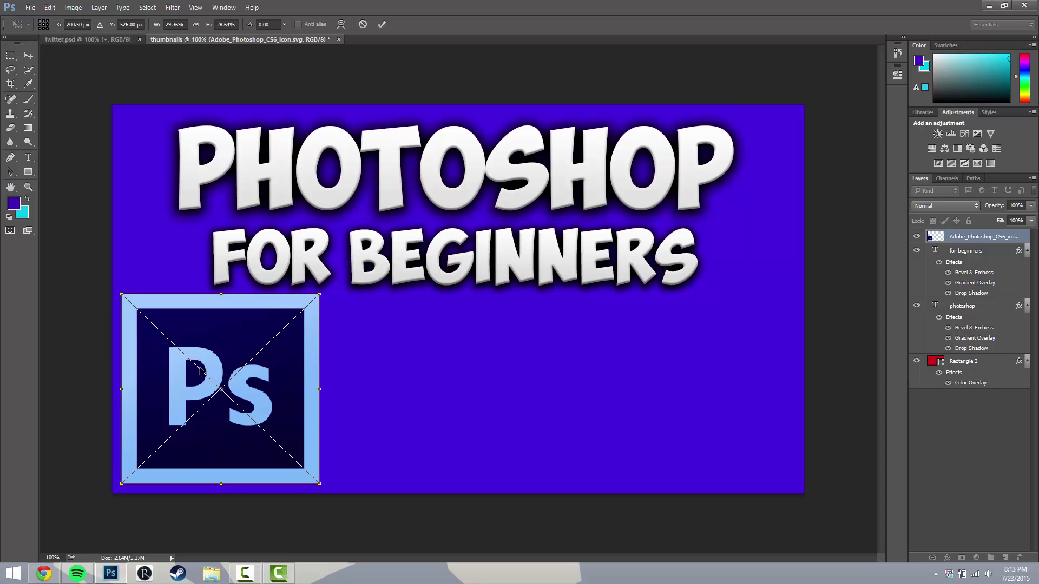
right_click(223, 366)
right_click(296, 333)
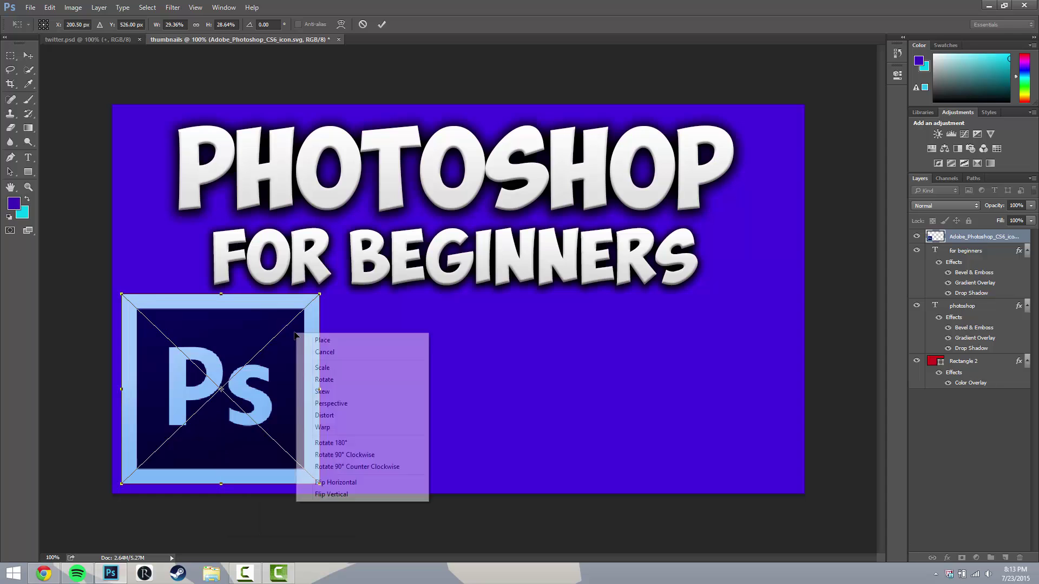
right_click(283, 353)
click(306, 362)
key(t)
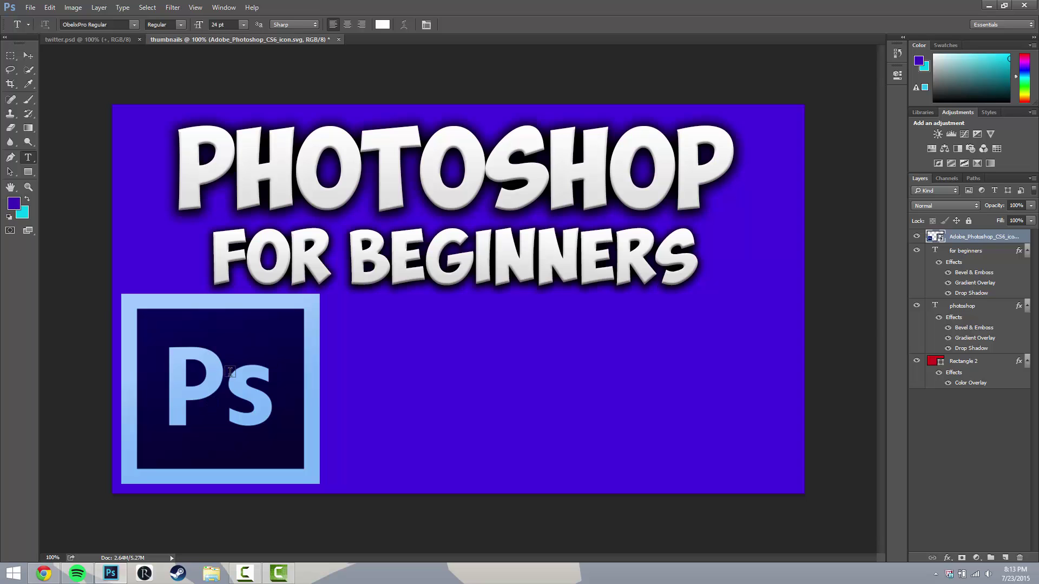
Give the Photoshop logo layer a Drop Shadow with 100% opacity, 26% spread and a larger size, and apply the style
right_click(966, 245)
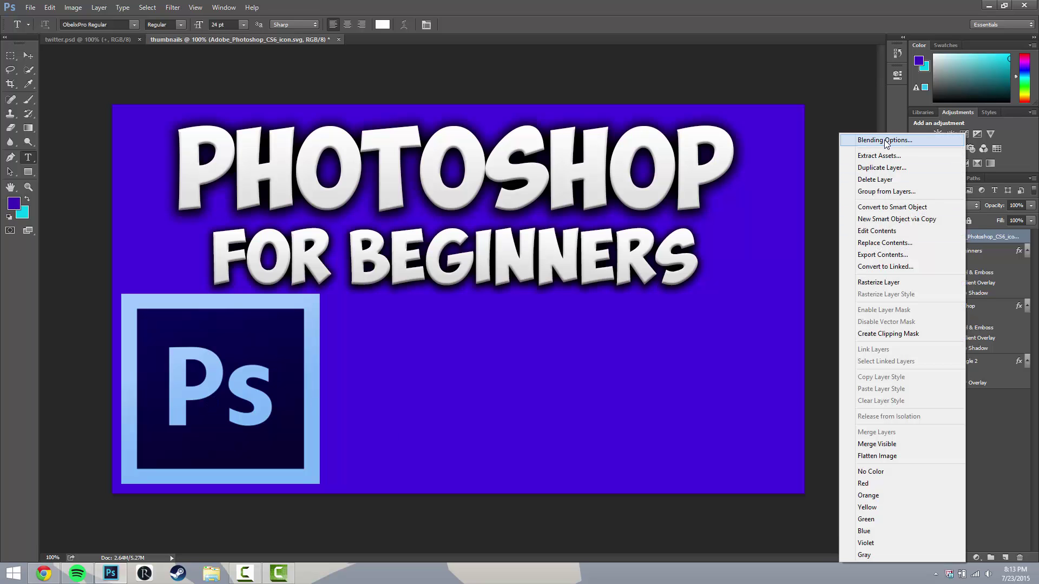
click(885, 141)
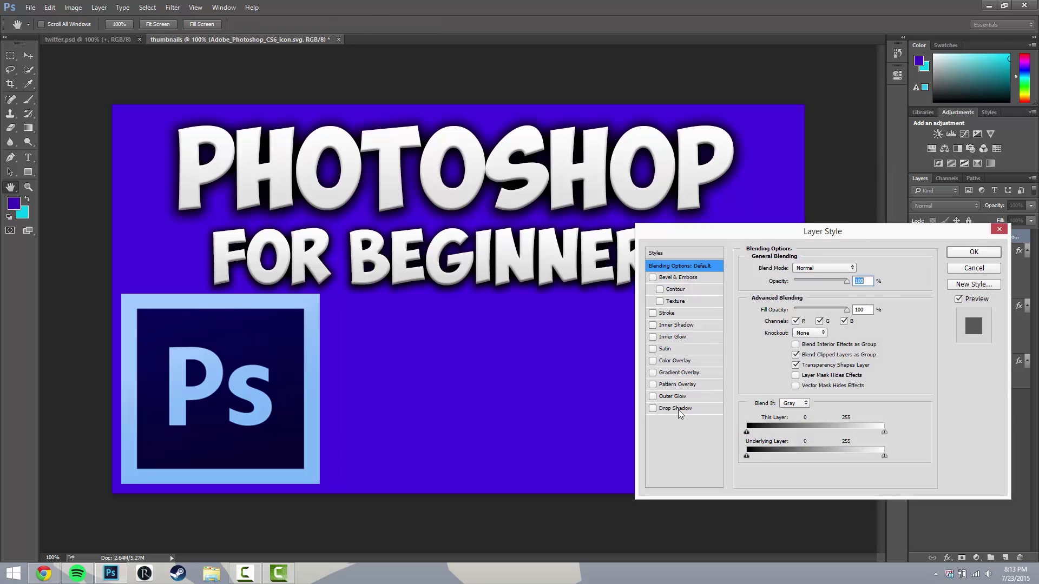
click(678, 410)
drag(810, 280, 911, 277)
drag(784, 327, 797, 348)
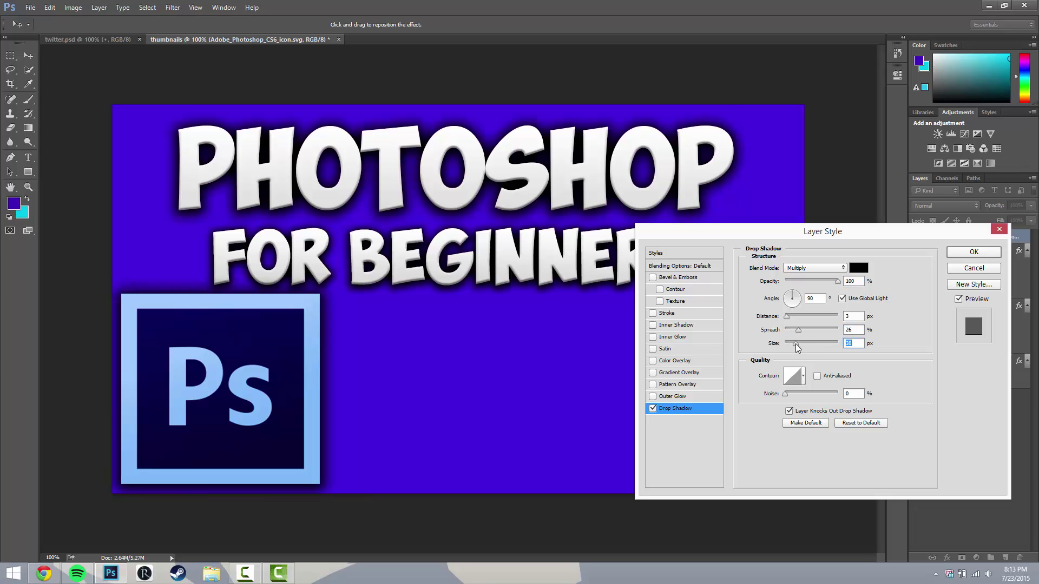
click(969, 252)
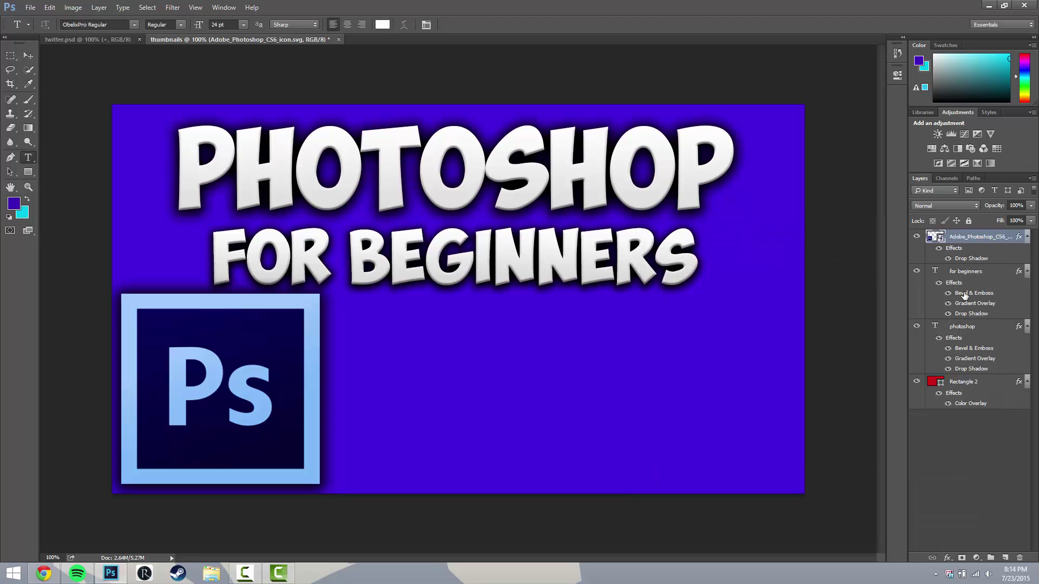
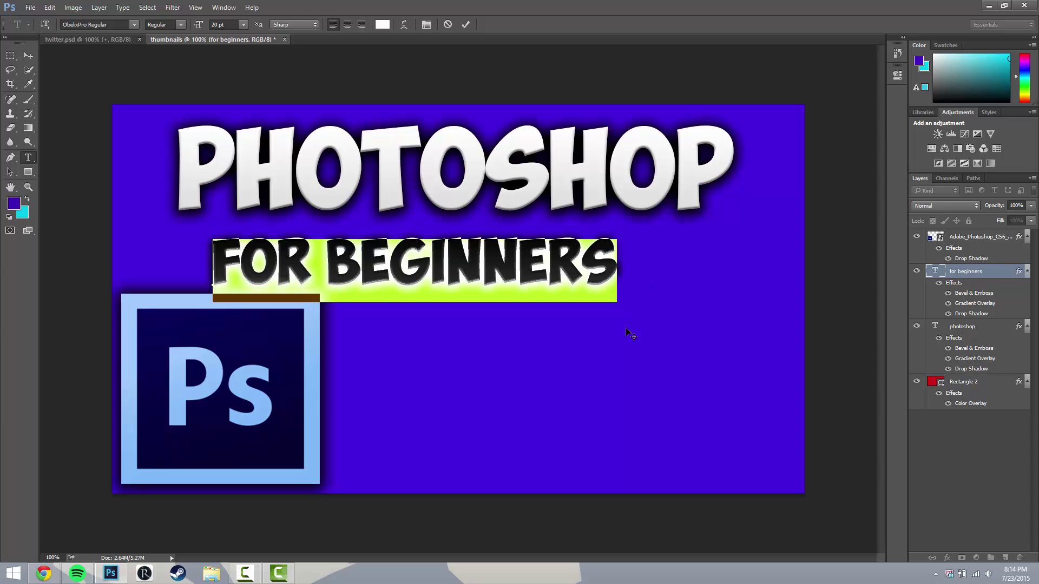
Move the FOR BEGINNERS text so it sits centred just below the PHOTOSHOP title, and finish editing it
drag(626, 328, 656, 324)
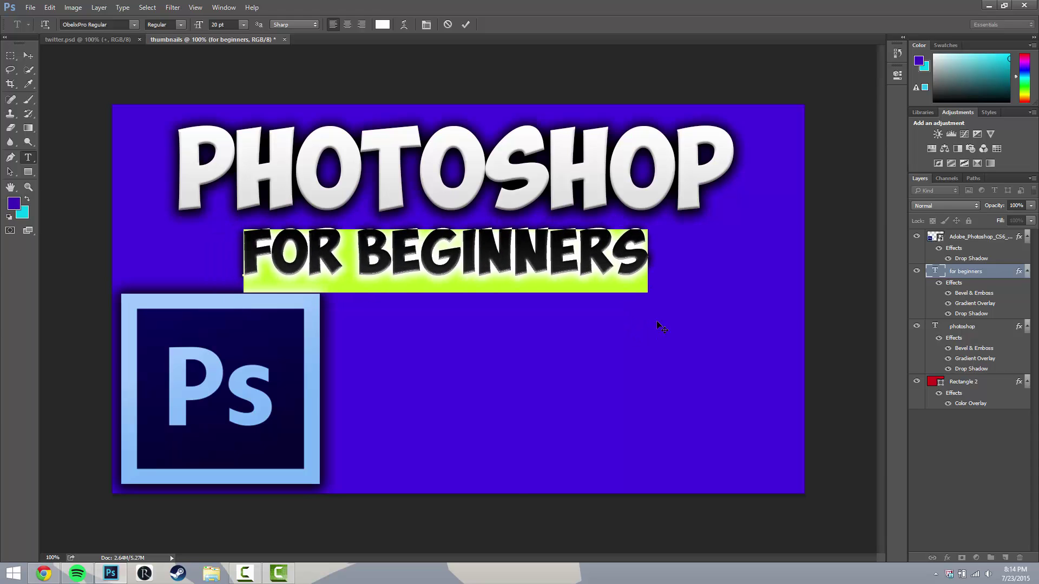
click(580, 262)
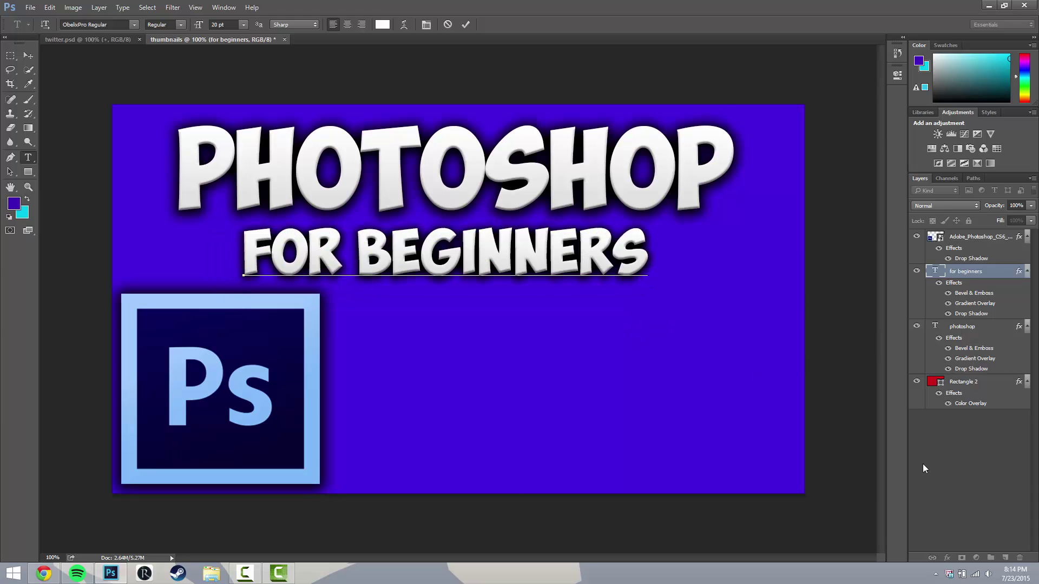
click(944, 476)
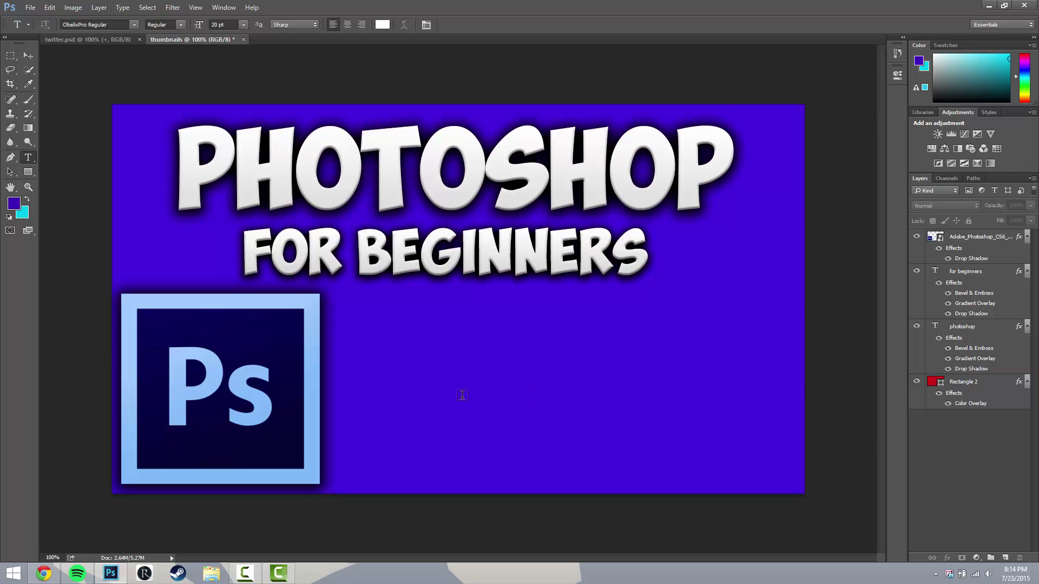
Add a new layer with the text THUMBNAILS and place it in the empty area beside the logo
click(1006, 558)
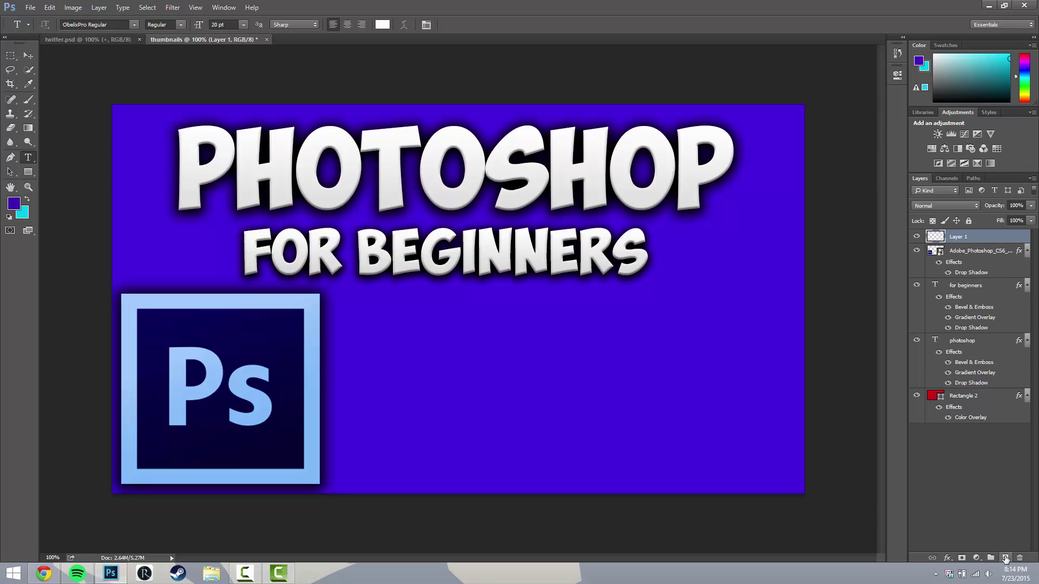
click(430, 396)
text(thumb)
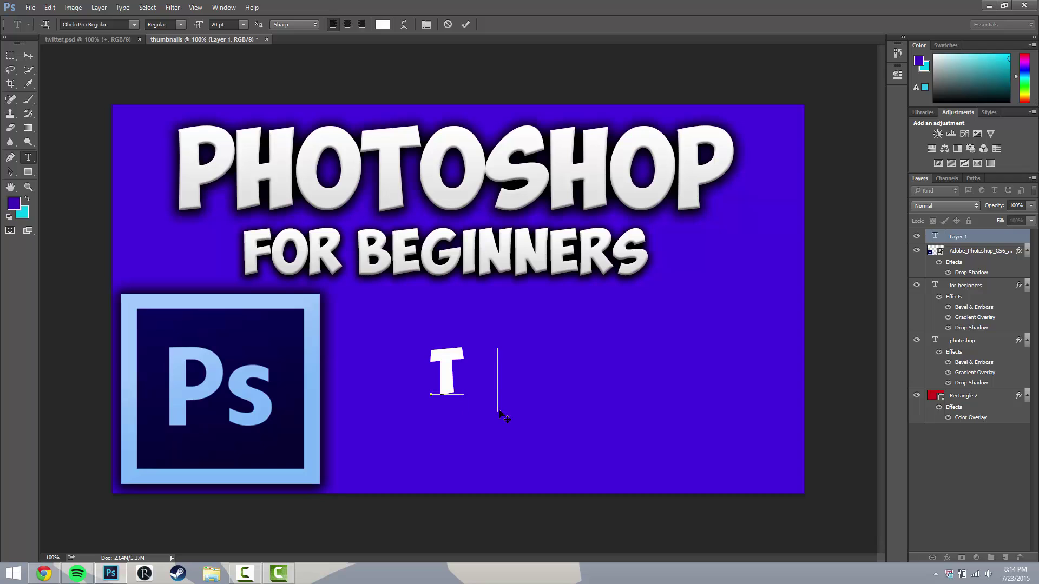
text(ails)
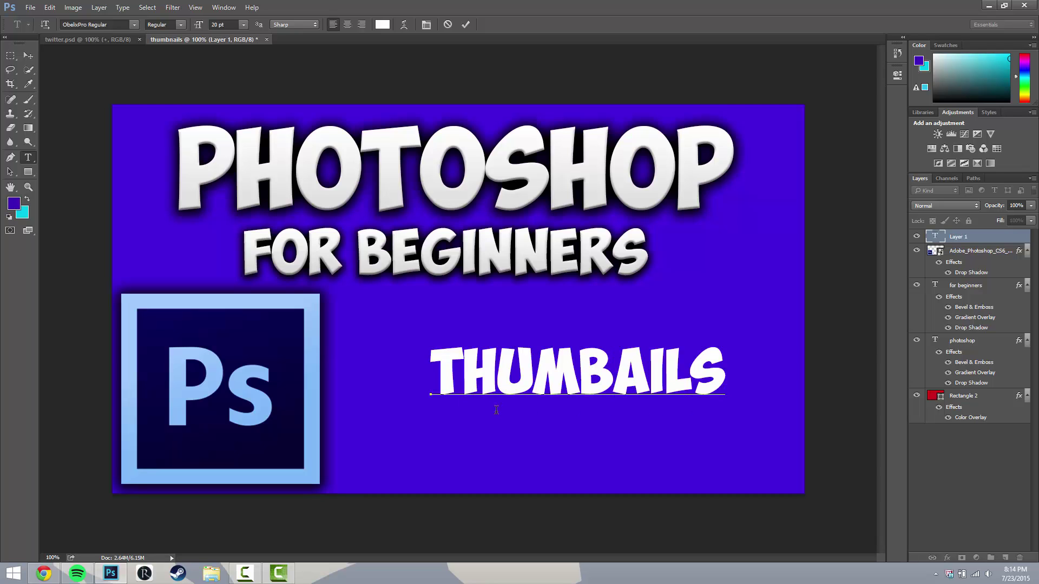
click(613, 373)
text(n)
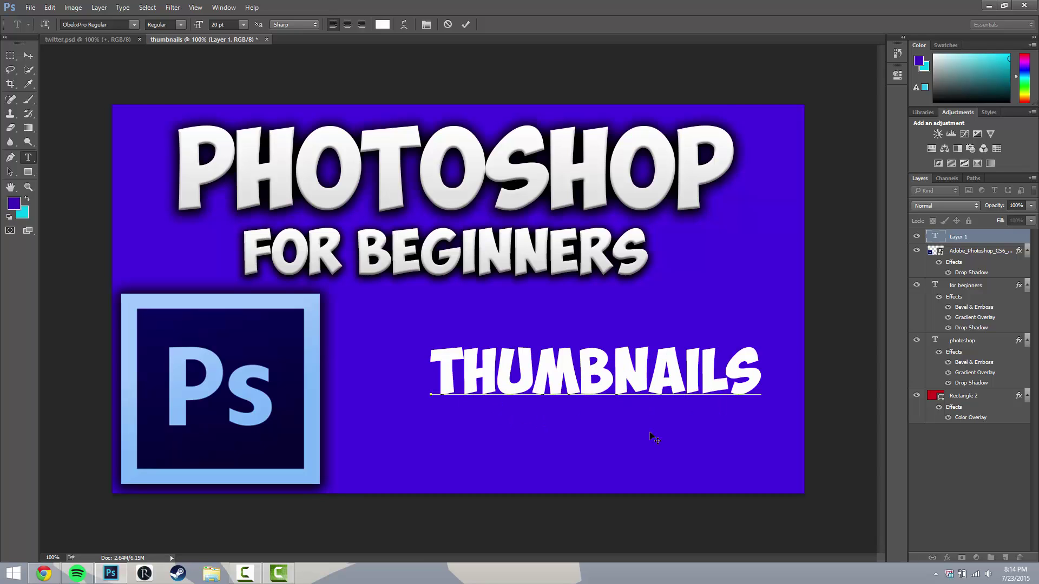
click(763, 379)
drag(767, 451, 721, 476)
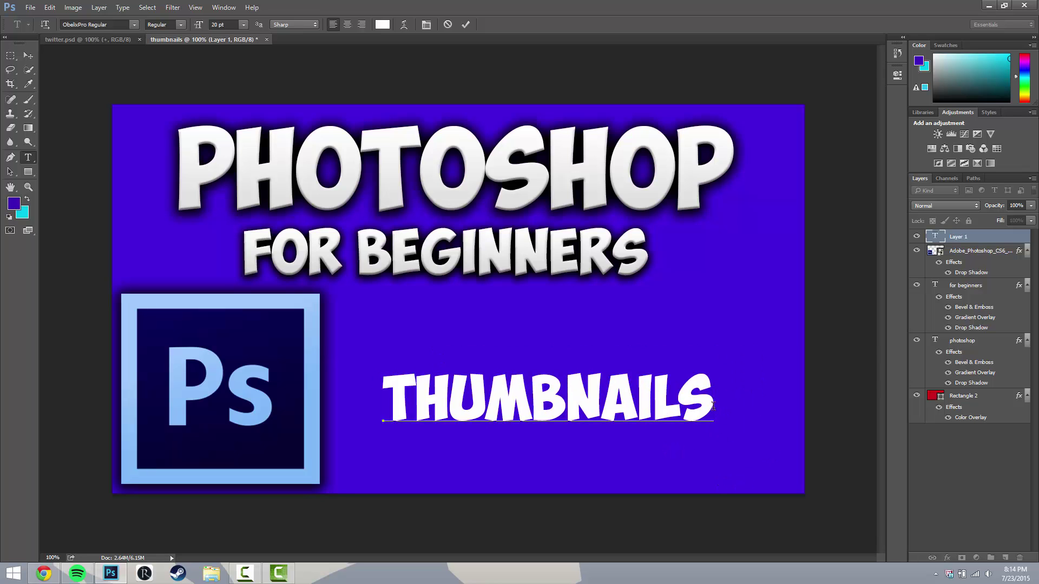
Enlarge the THUMBNAILS text to 30 pt and shift it left to fit within the canvas
drag(713, 399, 357, 361)
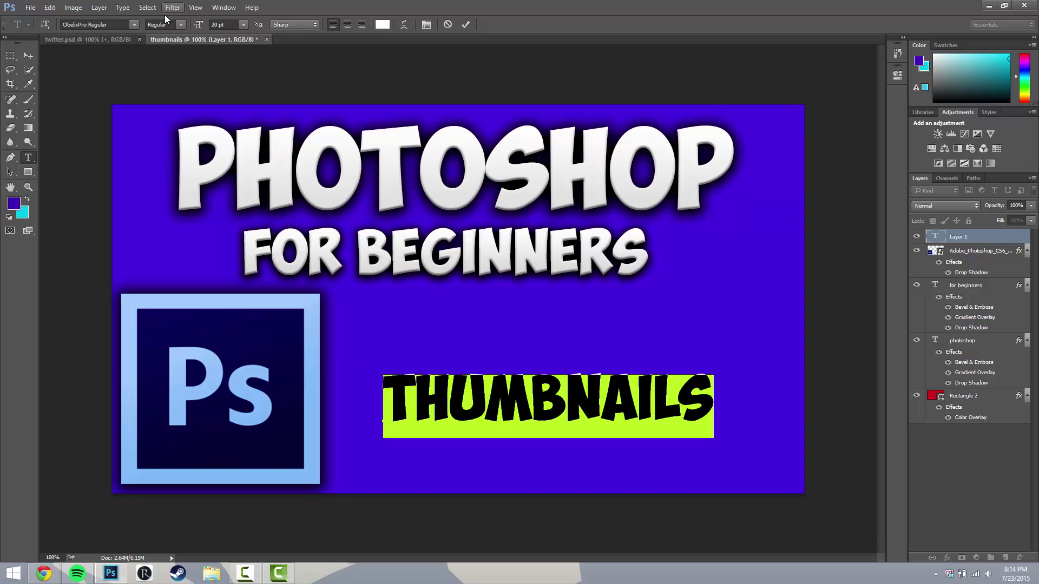
click(243, 25)
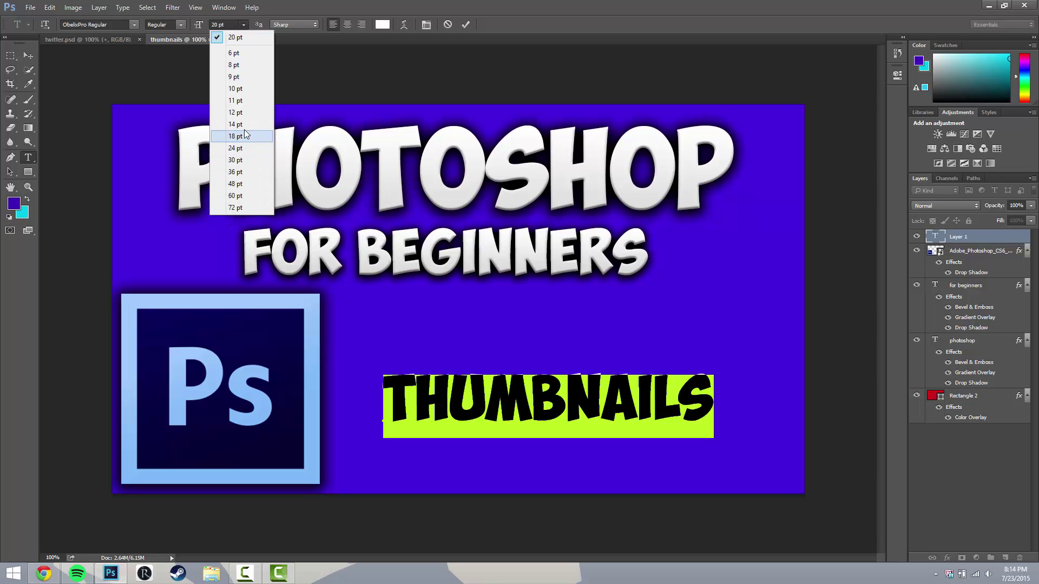
click(239, 160)
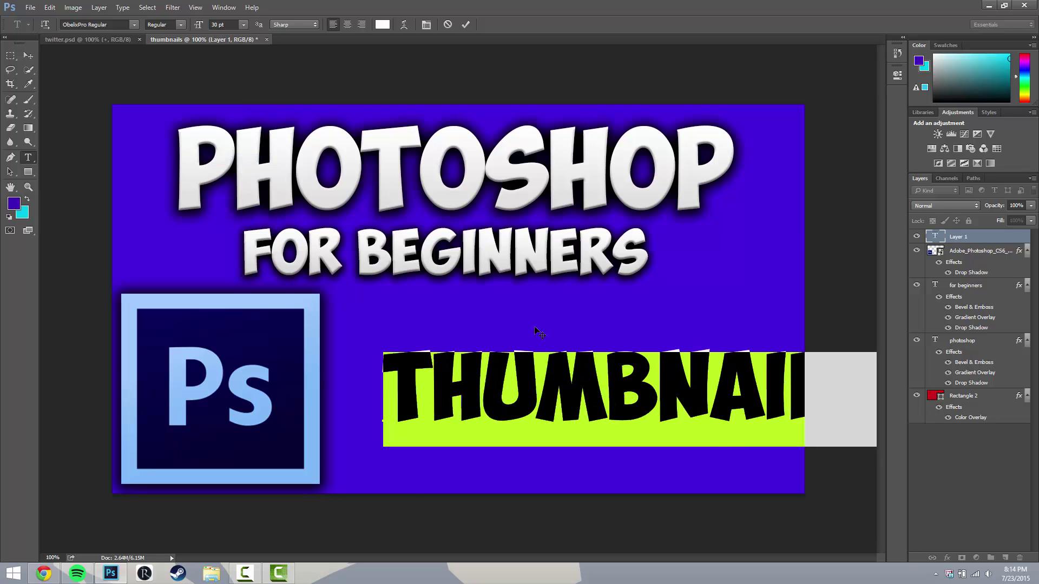
drag(831, 497, 780, 483)
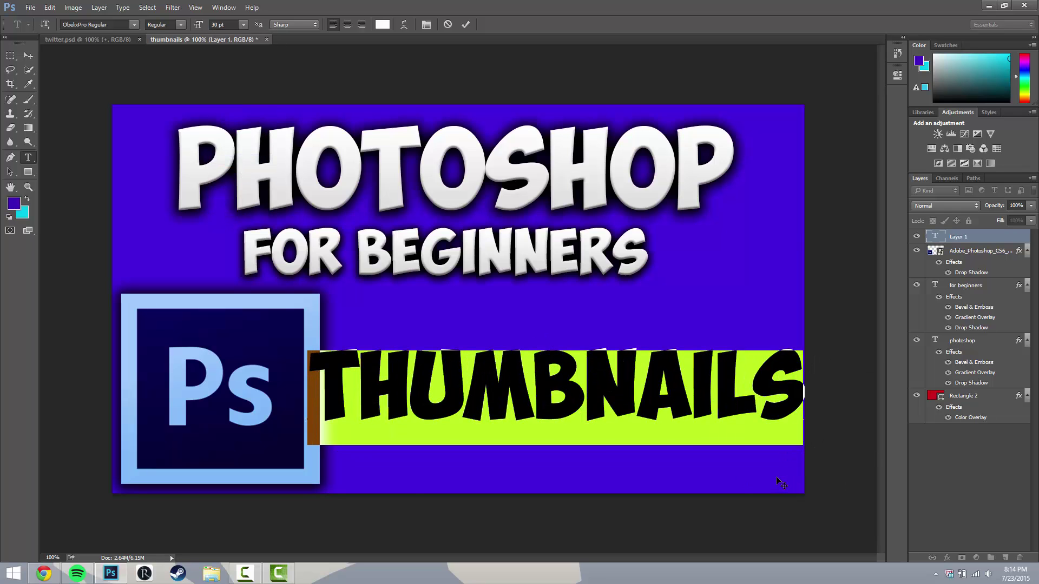
Set the THUMBNAILS text to 28 pt and position it between the logo and the canvas's right edge
click(244, 25)
click(233, 13)
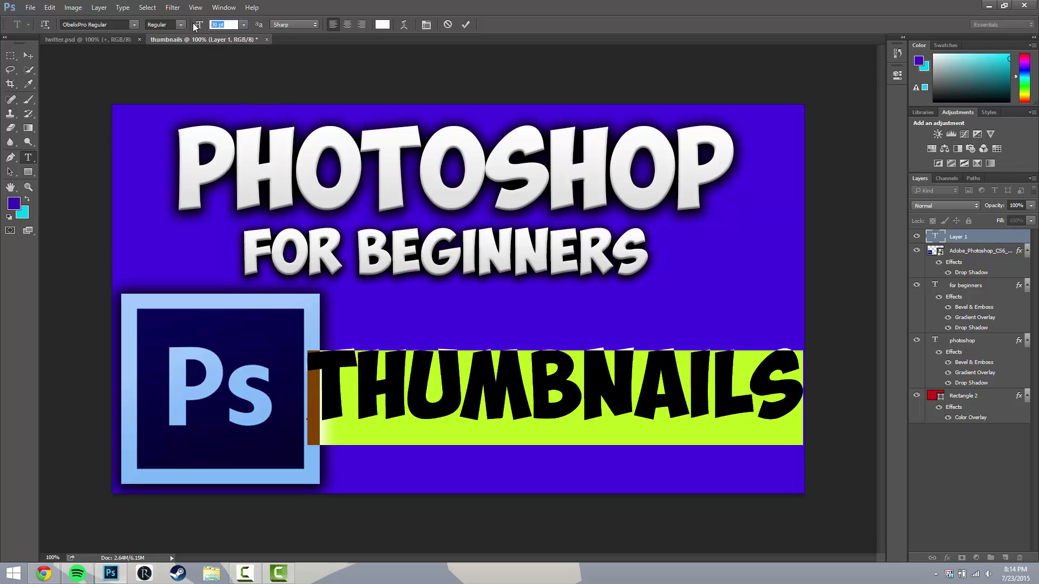
text(28)
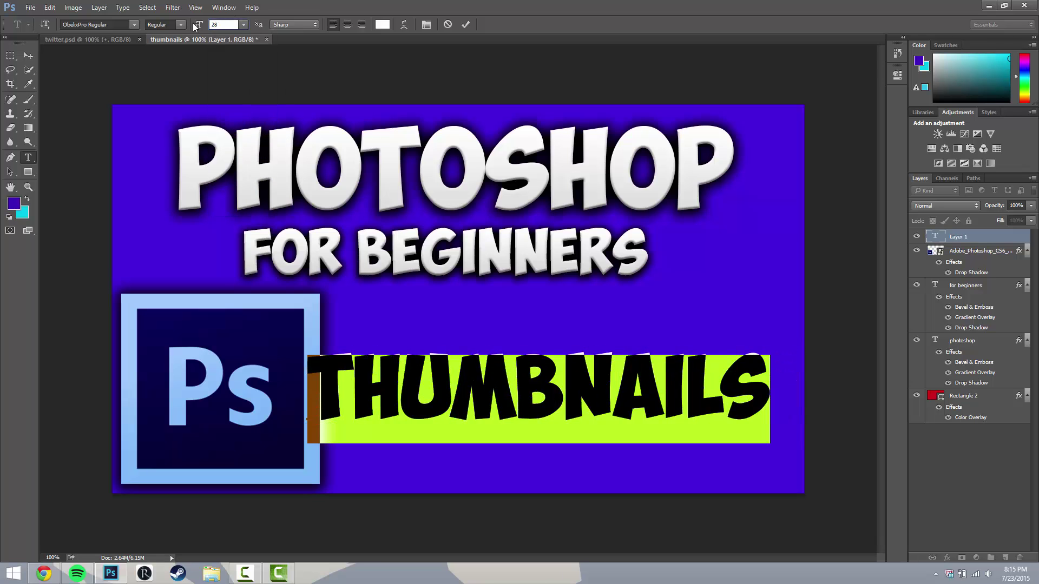
key(Return)
drag(734, 451, 749, 449)
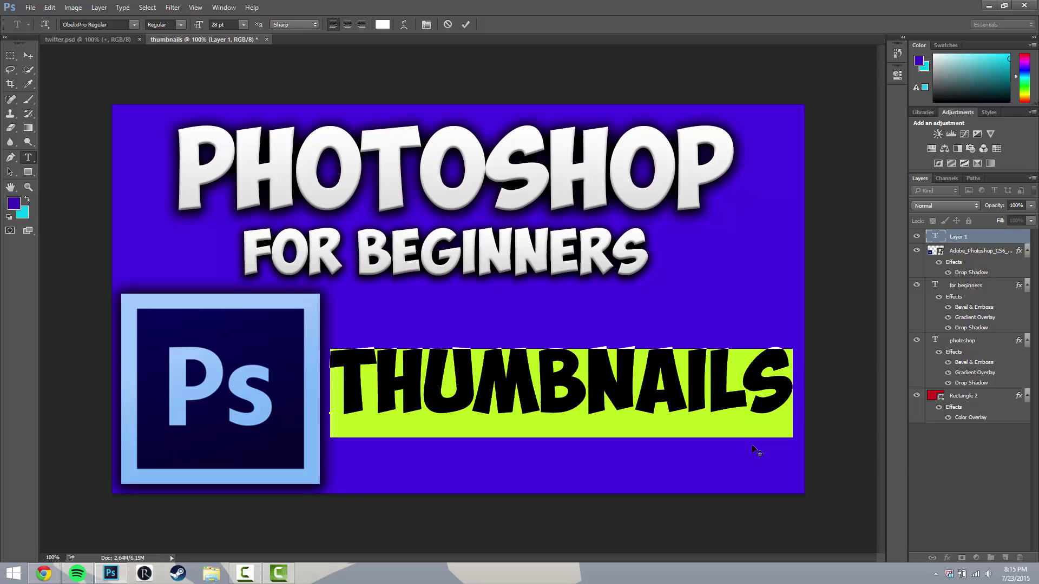
Commit the THUMBNAILS text and add a smooth Inner Bevel to its layer with 100% depth and 5 px size
click(963, 239)
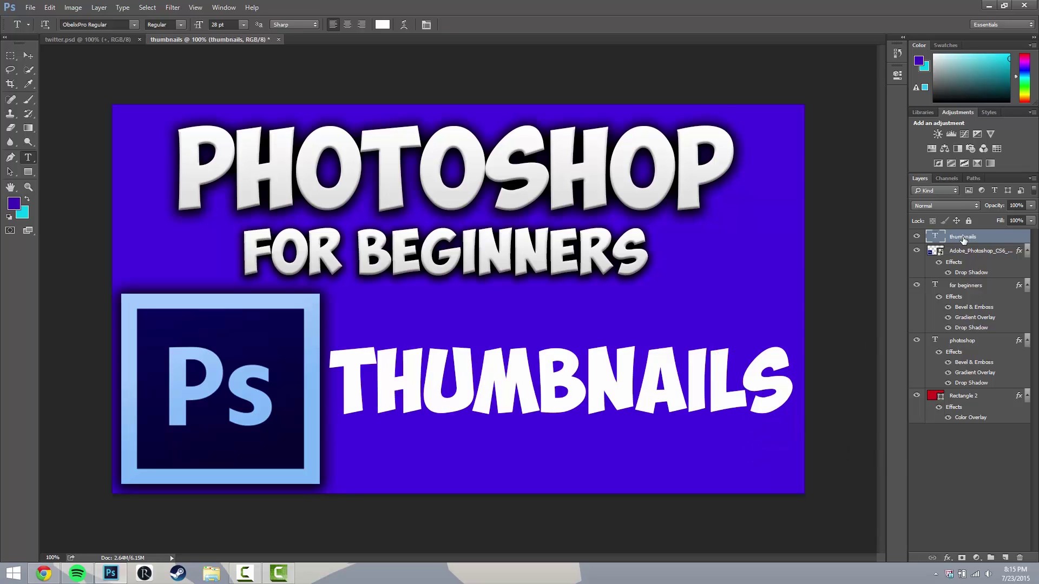
right_click(964, 239)
click(923, 105)
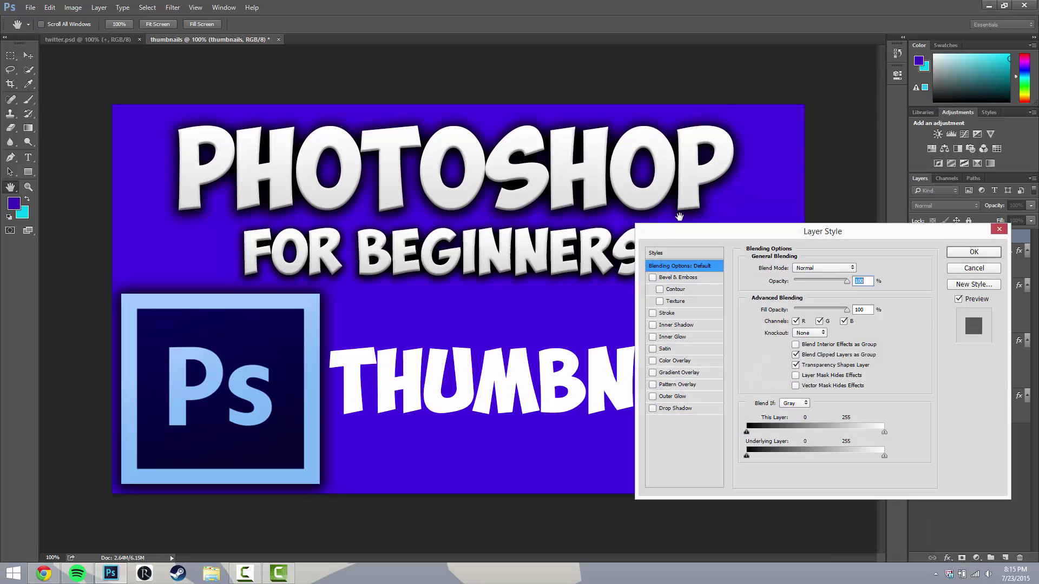
click(693, 276)
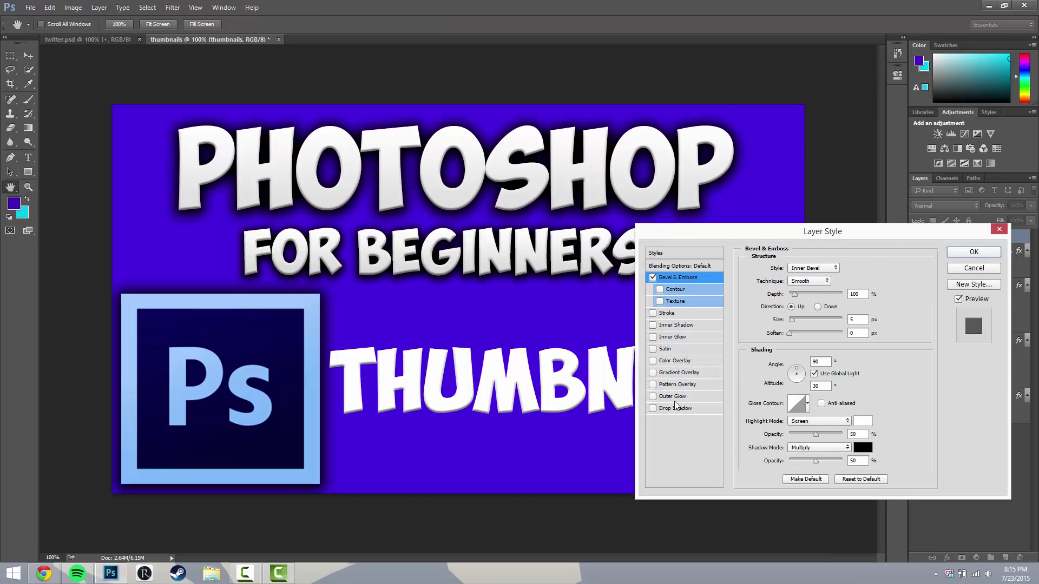
Add a black Multiply drop shadow to the THUMBNAILS text with 100% opacity, about 21% spread and 43 px size
click(677, 408)
mouse_move(785, 330)
mouse_down()
mouse_move(807, 345)
mouse_move(803, 333)
mouse_up()
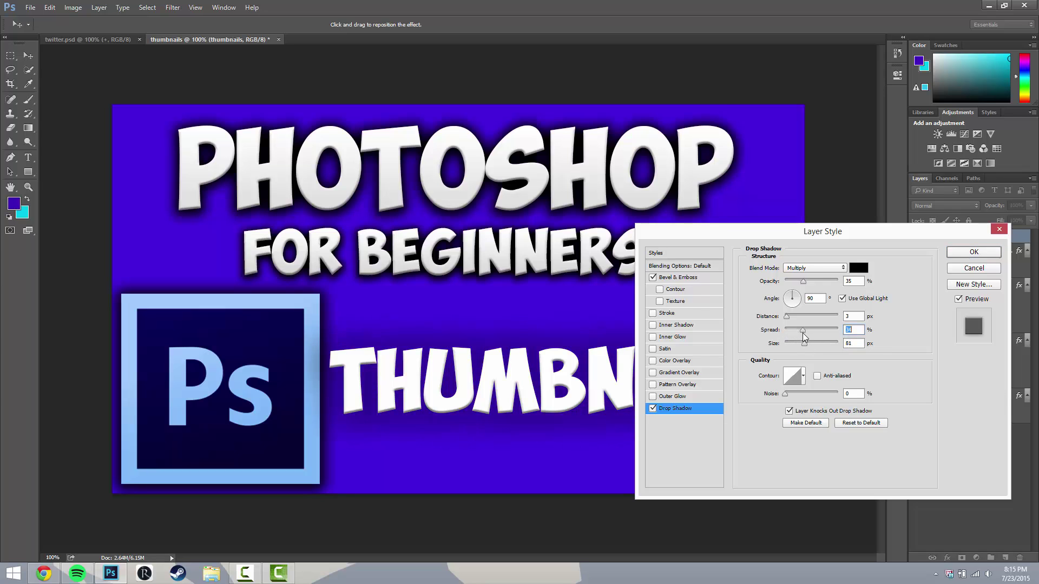
drag(804, 283, 876, 286)
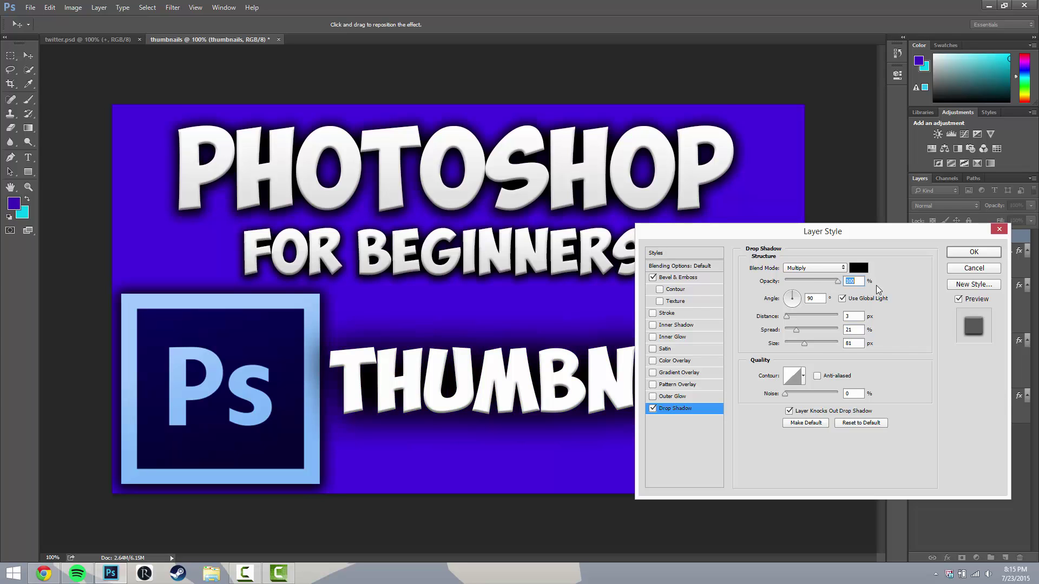
drag(807, 344, 797, 332)
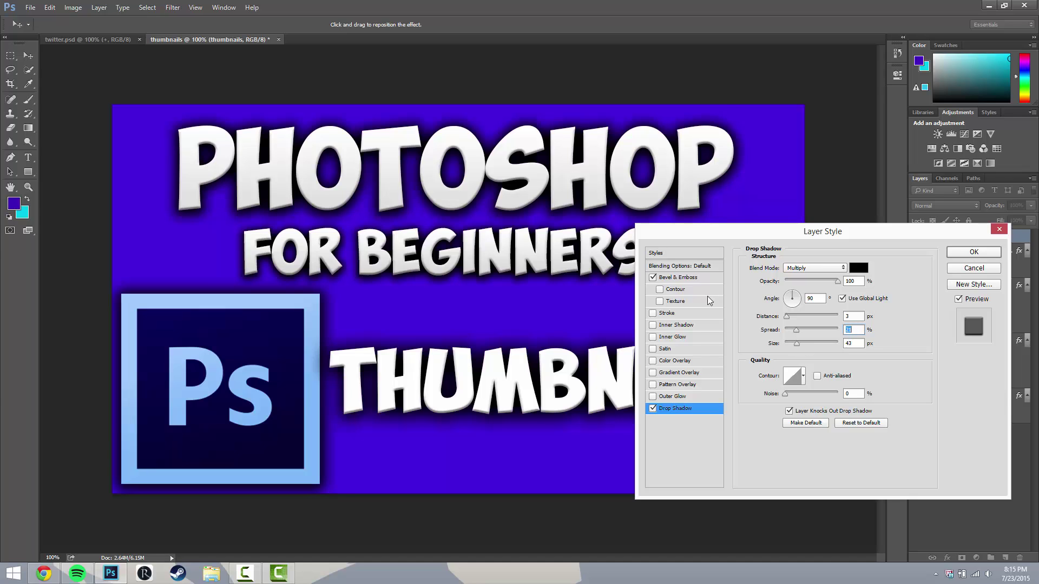
Apply a linear white-to-light-grey gradient overlay at 90° to the THUMBNAILS text and move the text slightly down beside the logo
click(686, 374)
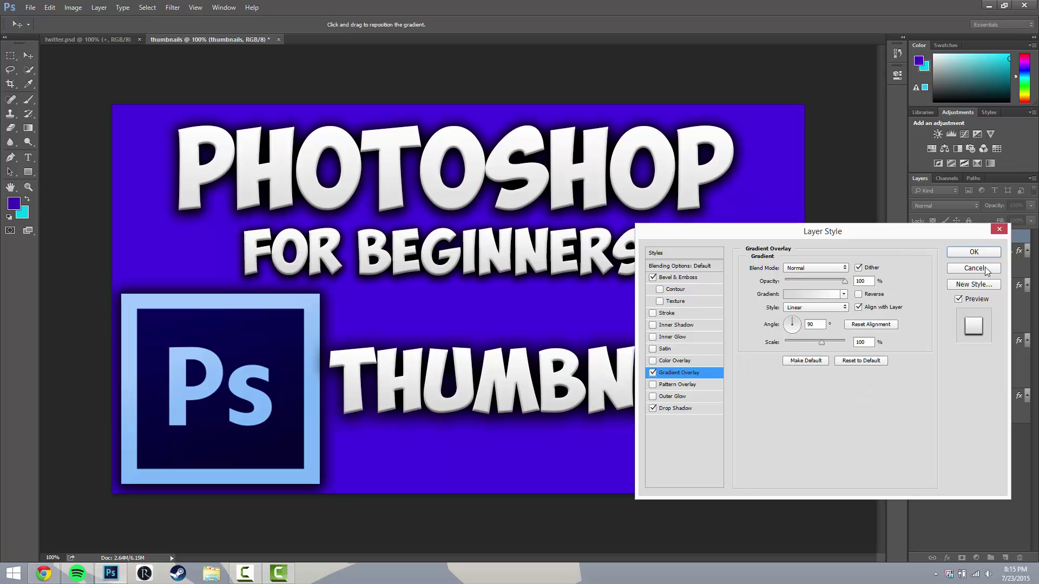
click(978, 252)
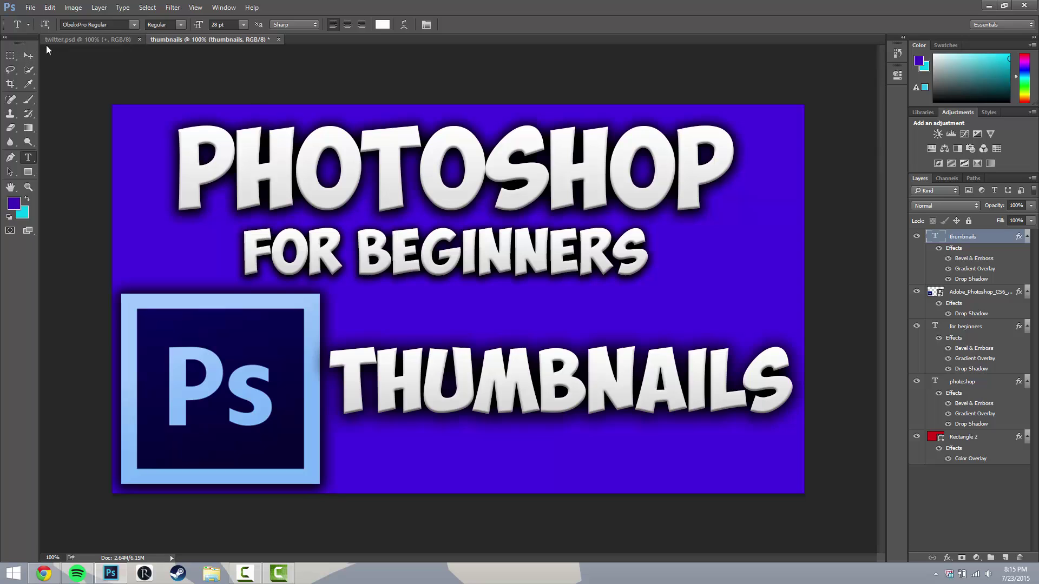
click(28, 55)
drag(764, 425, 764, 432)
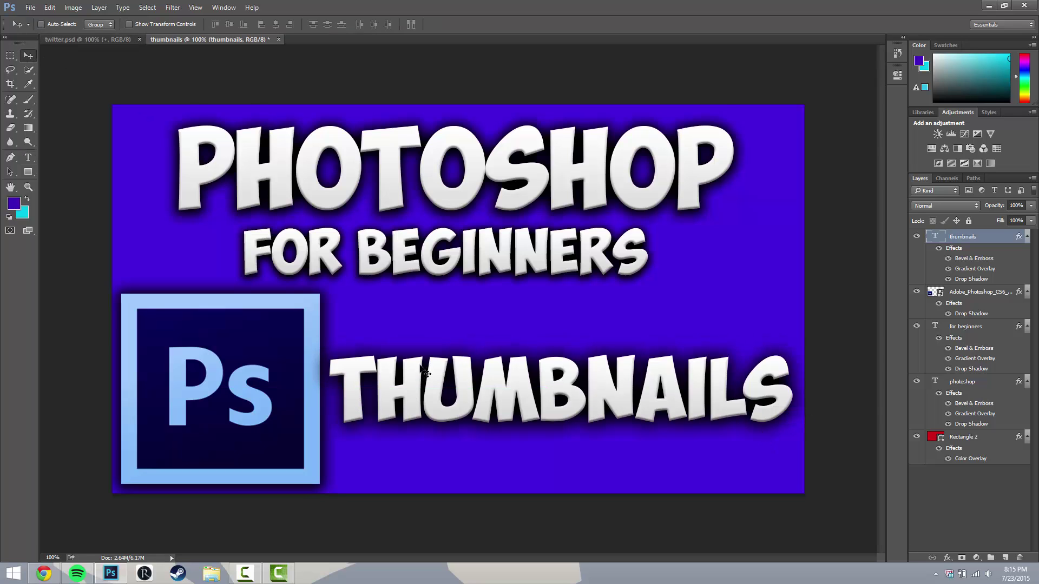